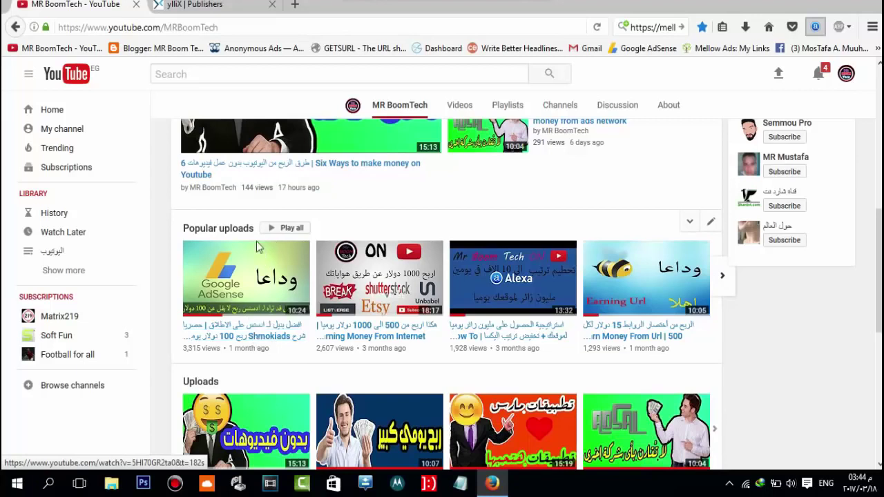
Step: Switch to the yllix publisher page and review its offer down to the account sign-up form
{"action": "left_click", "coordinate": [211, 8]}
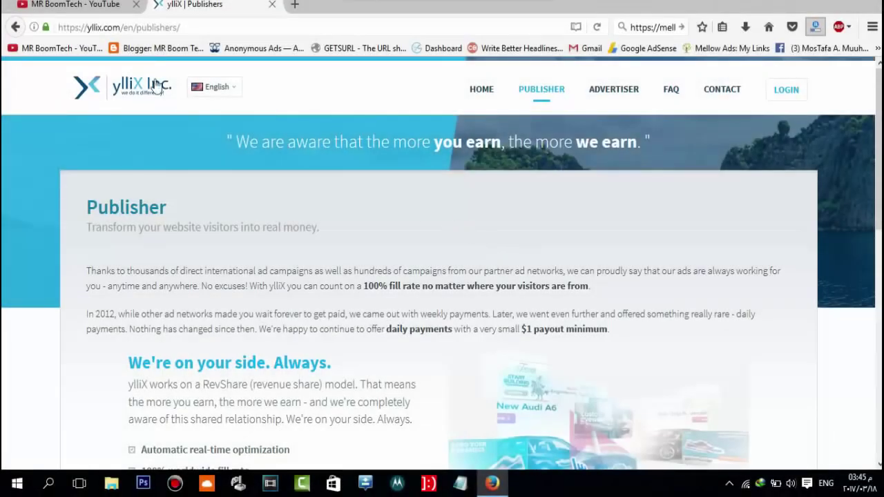
{"action": "scroll", "coordinate": [142, 59], "scroll_direction": "down", "scroll_amount": 5}
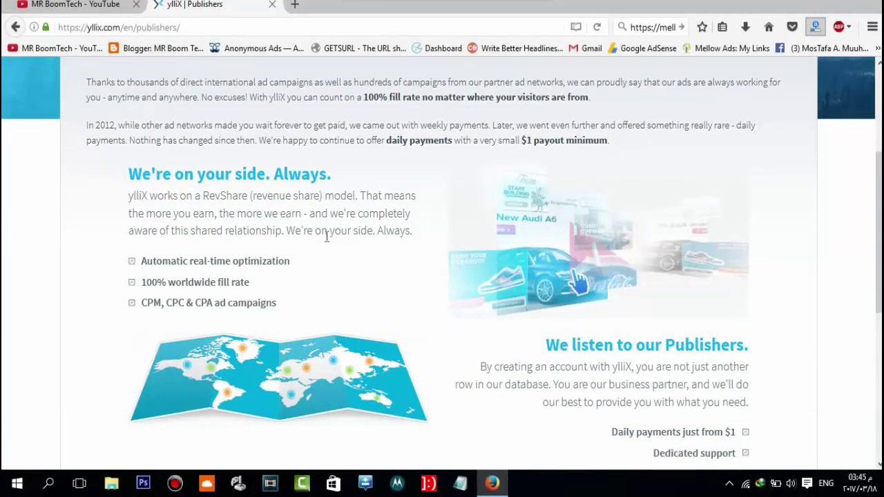
{"action": "scroll", "coordinate": [290, 325], "scroll_direction": "down", "scroll_amount": 5}
{"action": "scroll", "coordinate": [449, 359], "scroll_direction": "down", "scroll_amount": 3}
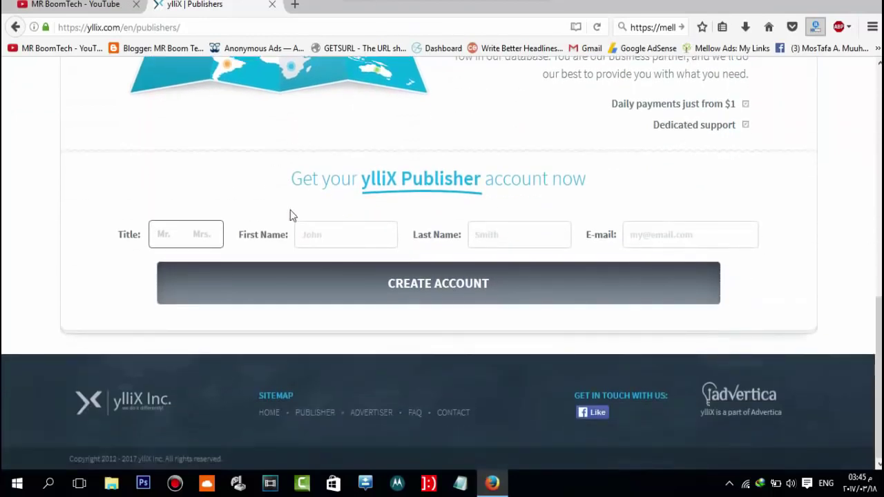
Step: Choose Mr. as the title in the publisher sign-up form and go to the last name field
{"action": "left_click", "coordinate": [163, 234]}
{"action": "left_click", "coordinate": [207, 236]}
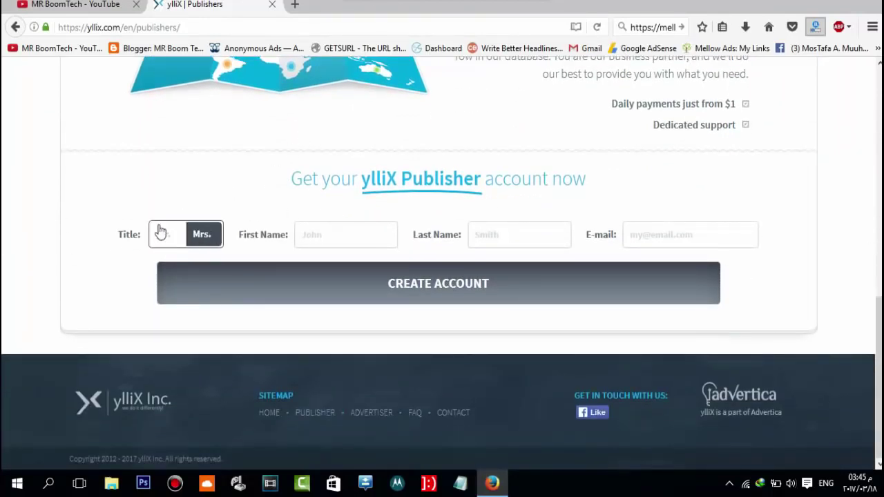
{"action": "left_click", "coordinate": [159, 232]}
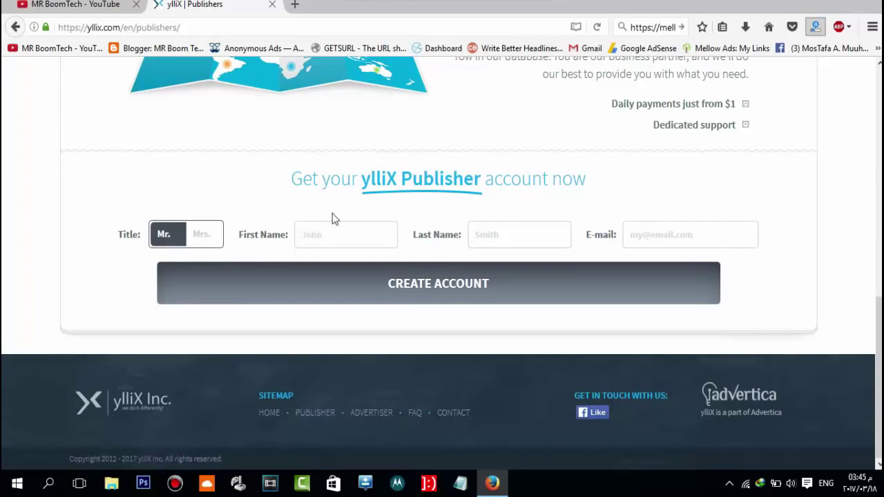
{"action": "left_click", "coordinate": [509, 232]}
Step: Open the publisher login page and close the publisher information page
{"action": "scroll", "coordinate": [764, 93], "scroll_direction": "up", "scroll_amount": 10}
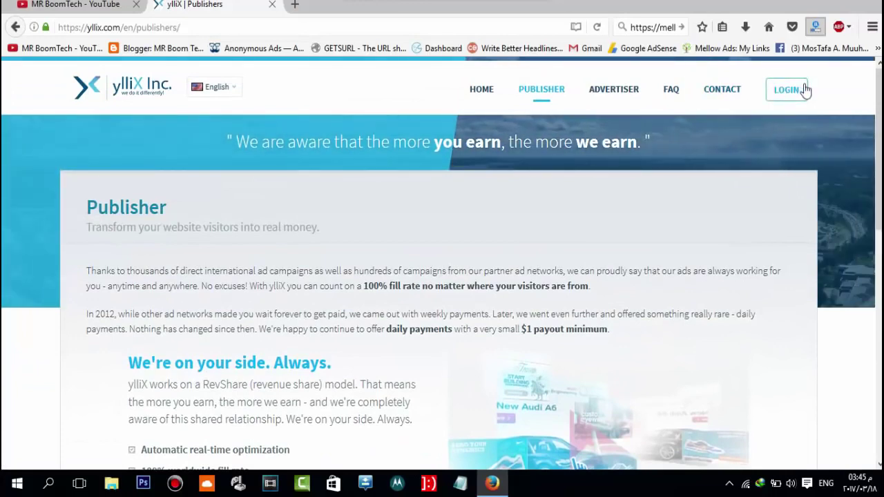
{"action": "left_click", "coordinate": [803, 90]}
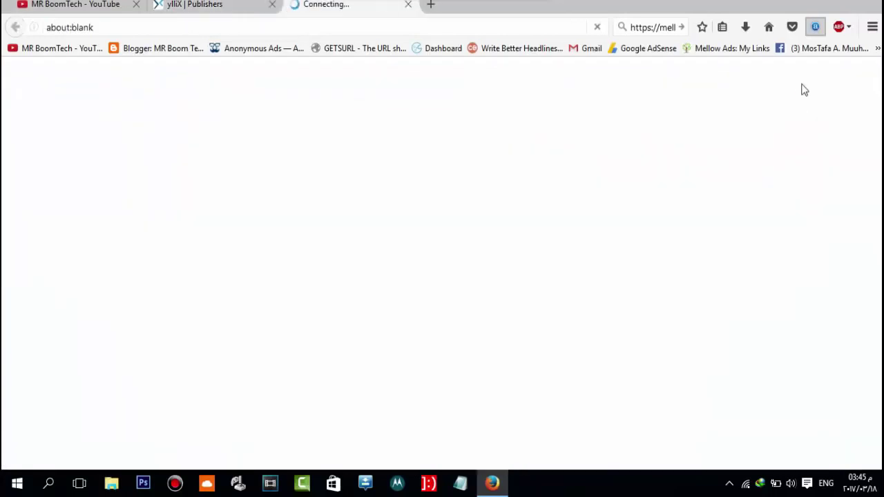
{"action": "left_click", "coordinate": [272, 5]}
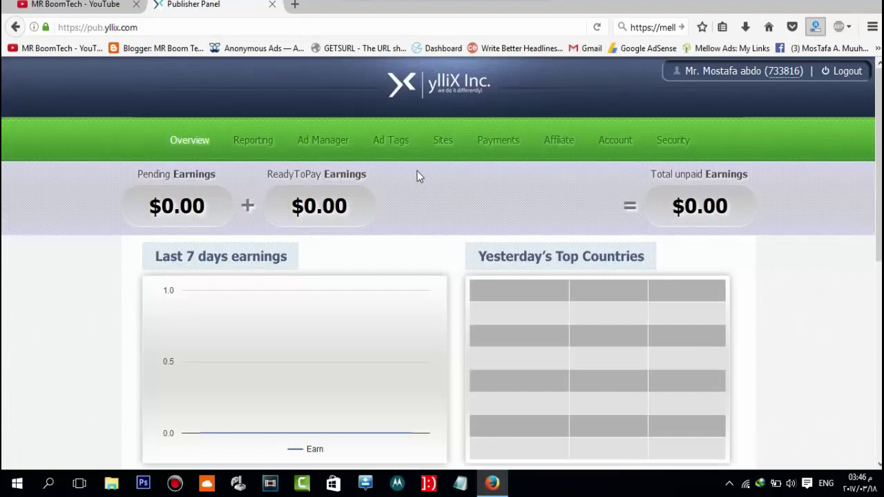
Step: Open the Sites page and examine the listed site's category, recent traffic and status
{"action": "left_click", "coordinate": [446, 147]}
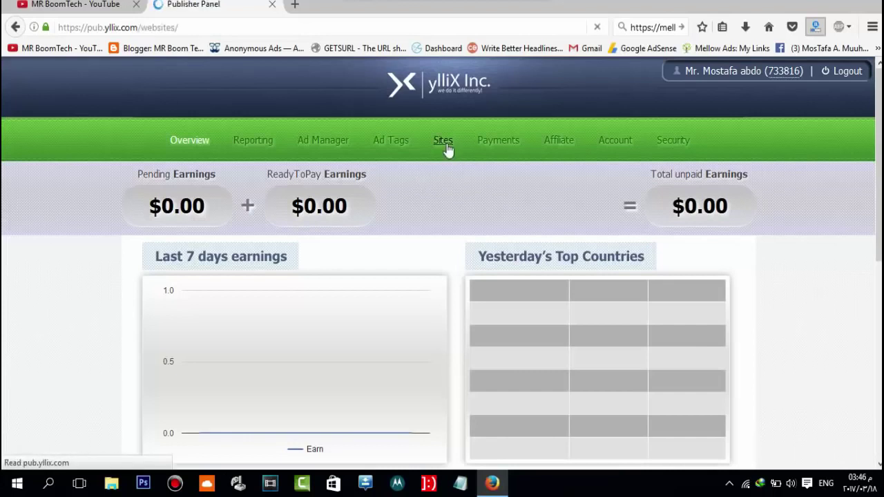
{"action": "scroll", "coordinate": [621, 221], "scroll_direction": "down", "scroll_amount": 5}
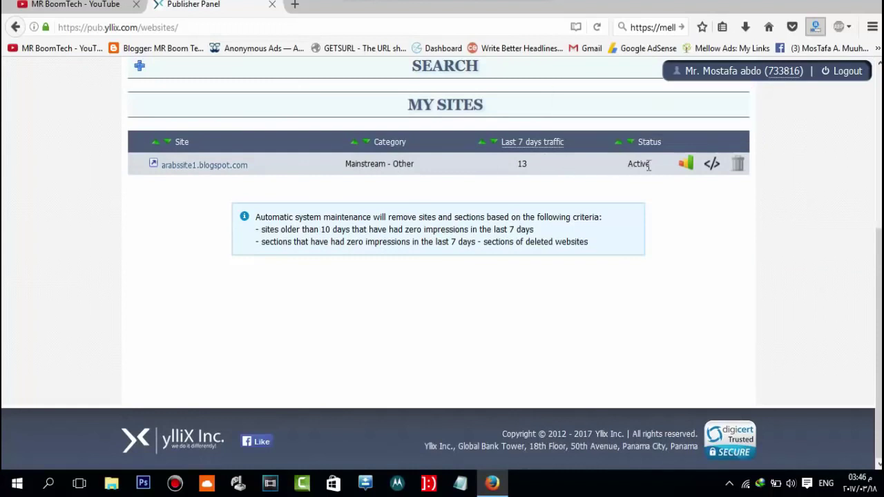
{"action": "double_click", "coordinate": [521, 164]}
{"action": "left_click", "coordinate": [538, 175]}
{"action": "double_click", "coordinate": [523, 164]}
{"action": "left_click_drag", "start_coordinate": [414, 166], "coordinate": [362, 165]}
{"action": "left_click", "coordinate": [371, 166]}
{"action": "triple_click", "coordinate": [380, 166]}
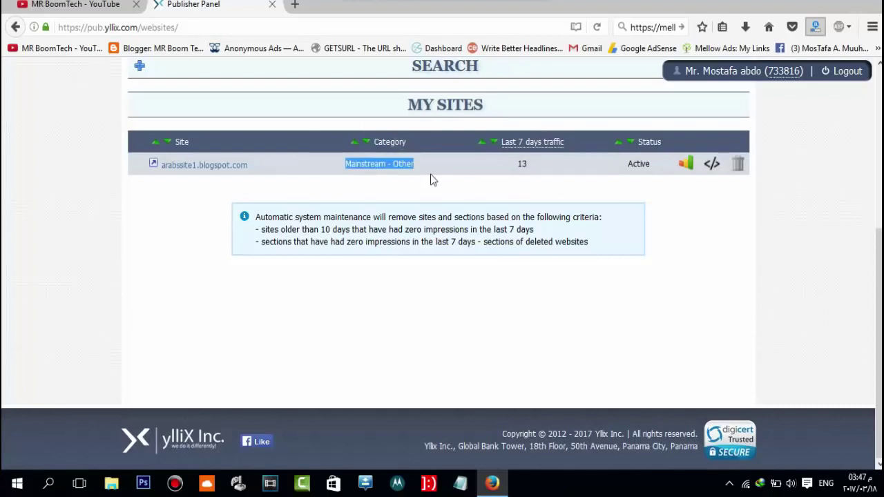
Step: Expand the Add Site and Search sections on the Sites page and review them
{"action": "scroll", "coordinate": [434, 181], "scroll_direction": "up", "scroll_amount": 3}
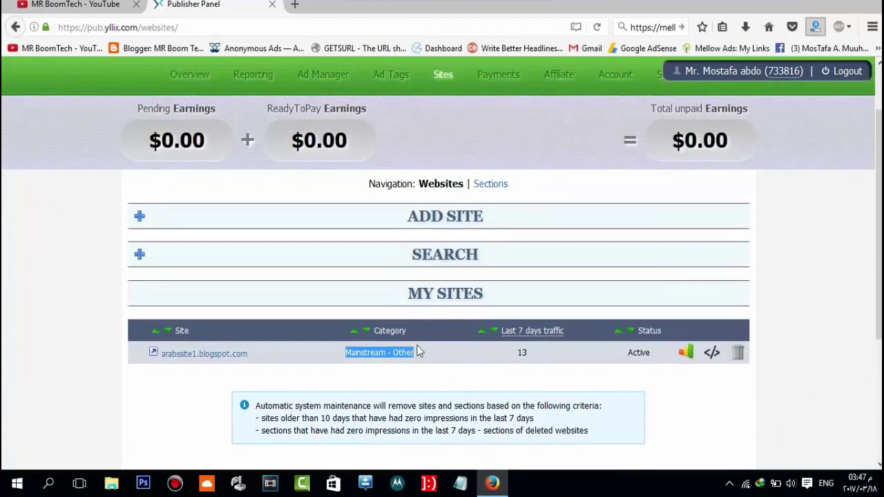
{"action": "left_click", "coordinate": [434, 225]}
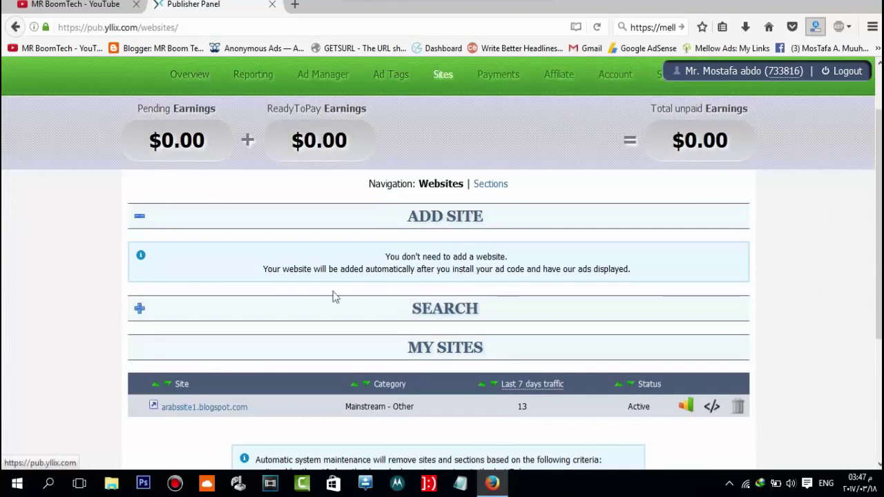
{"action": "left_click", "coordinate": [445, 314]}
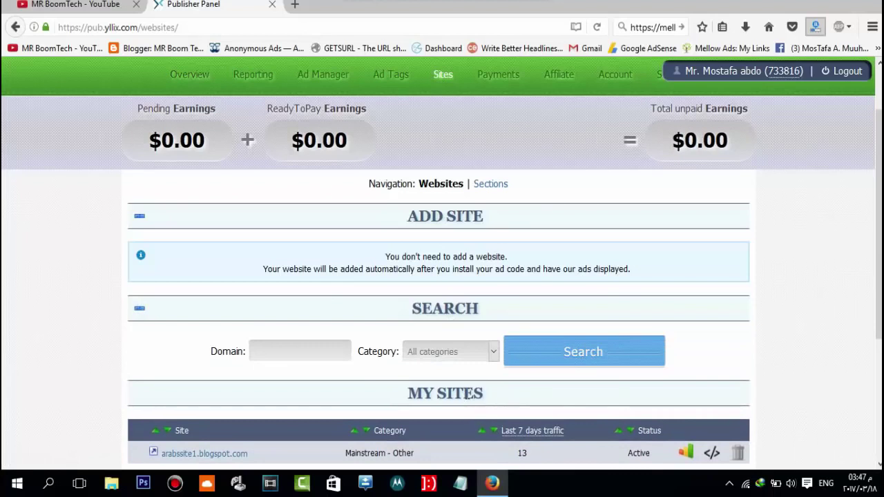
{"action": "scroll", "coordinate": [450, 406], "scroll_direction": "down", "scroll_amount": 3}
{"action": "scroll", "coordinate": [306, 137], "scroll_direction": "up", "scroll_amount": 3}
Step: Open the Payments page by way of the overview and review the payment settings and history sections
{"action": "left_click", "coordinate": [187, 78]}
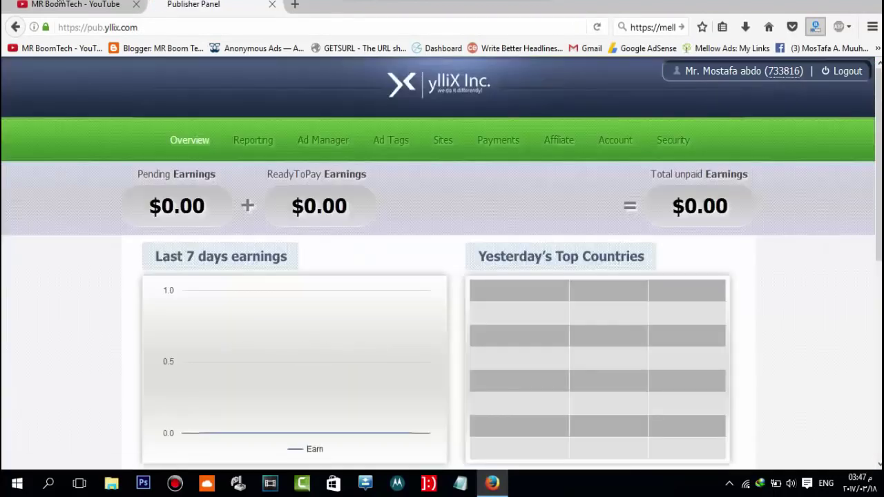
{"action": "left_click", "coordinate": [493, 141]}
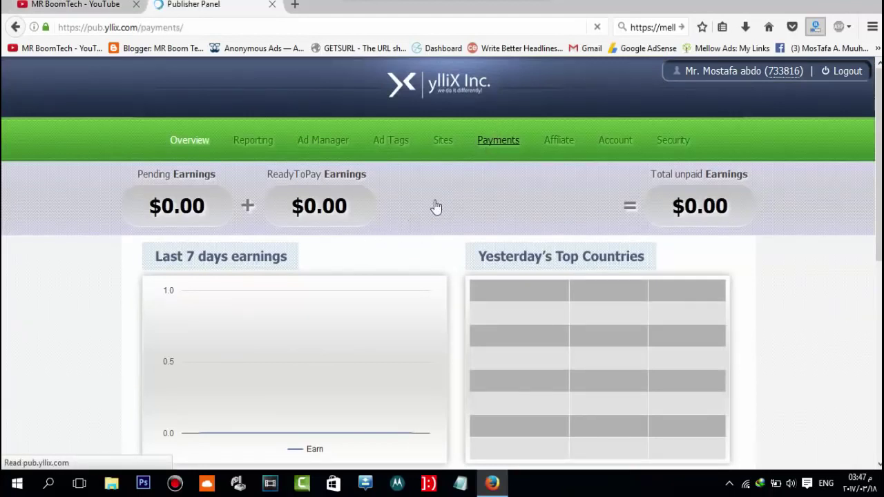
{"action": "scroll", "coordinate": [475, 185], "scroll_direction": "down", "scroll_amount": 3}
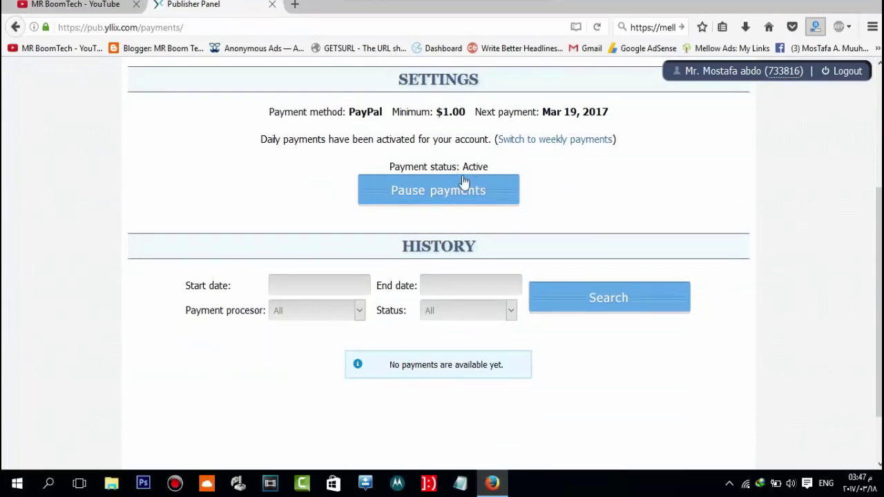
{"action": "scroll", "coordinate": [464, 169], "scroll_direction": "up", "scroll_amount": 2}
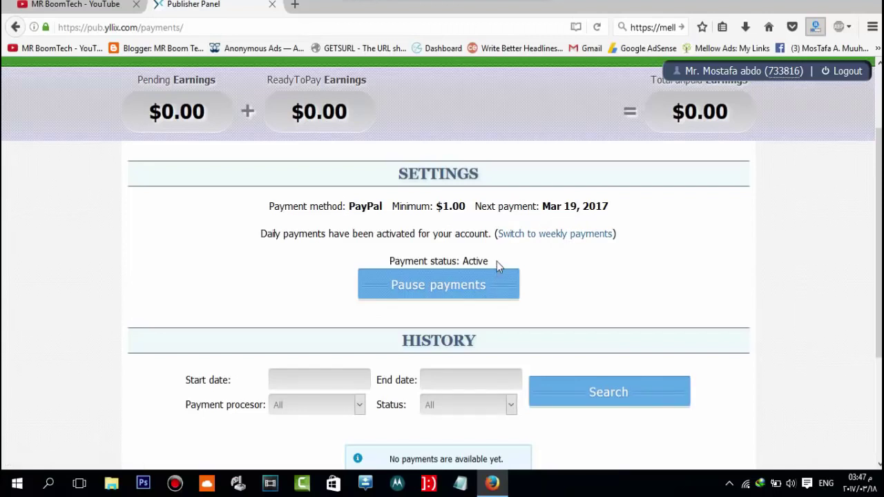
{"action": "scroll", "coordinate": [496, 261], "scroll_direction": "up", "scroll_amount": 3}
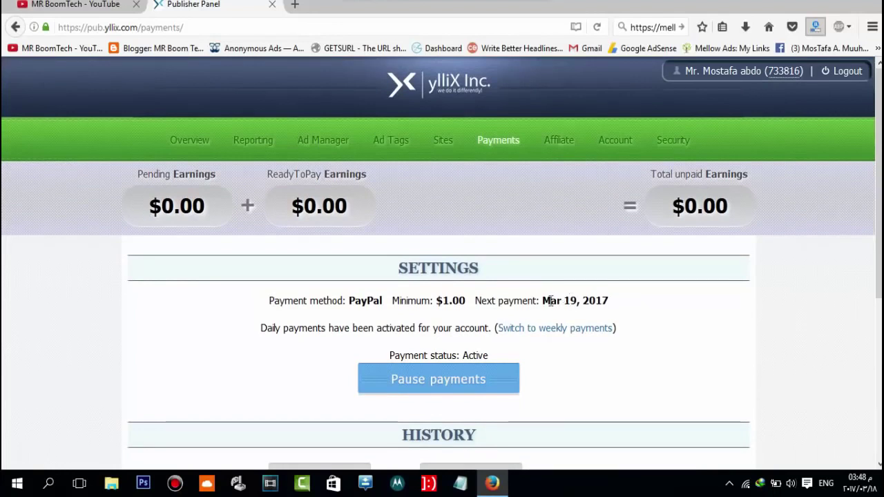
{"action": "scroll", "coordinate": [551, 298], "scroll_direction": "down", "scroll_amount": 3}
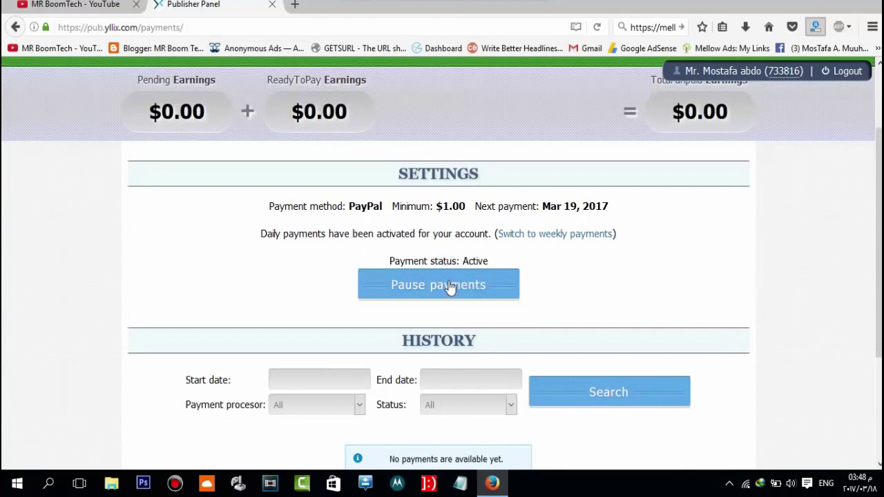
{"action": "scroll", "coordinate": [442, 297], "scroll_direction": "down", "scroll_amount": 3}
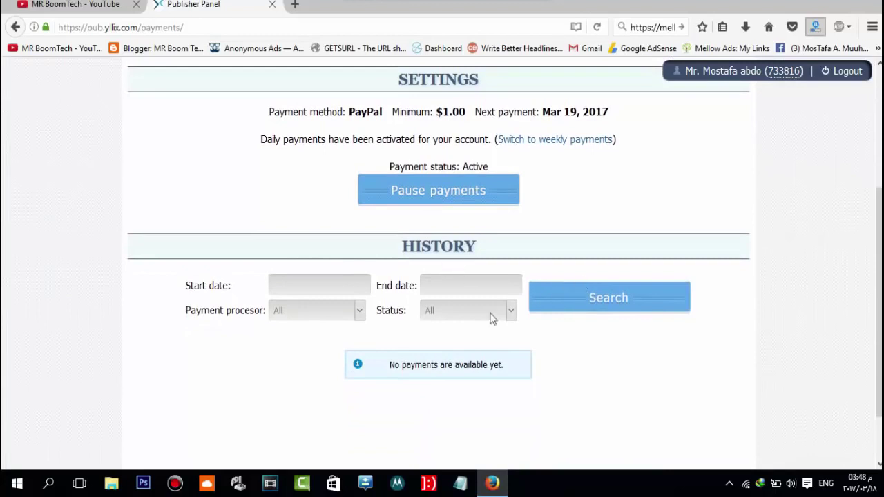
{"action": "scroll", "coordinate": [363, 248], "scroll_direction": "up", "scroll_amount": 5}
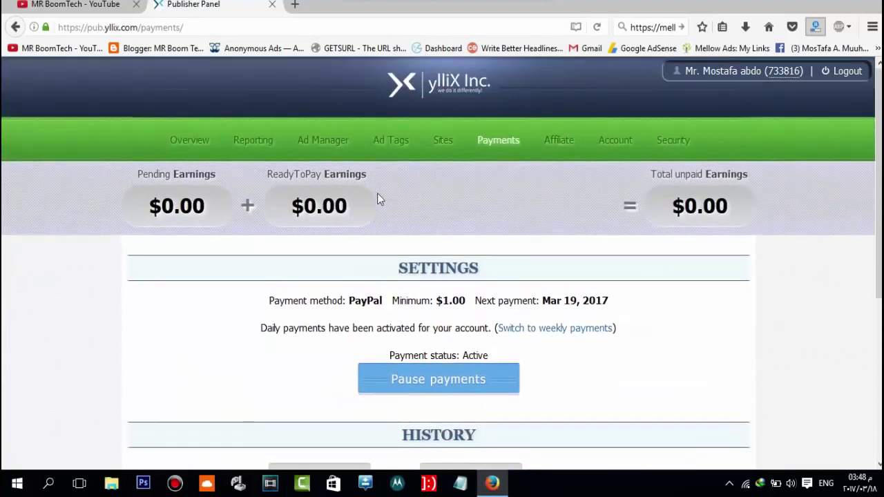
Step: Open the Account page and look through its contact, billing and payment information
{"action": "left_click", "coordinate": [606, 141]}
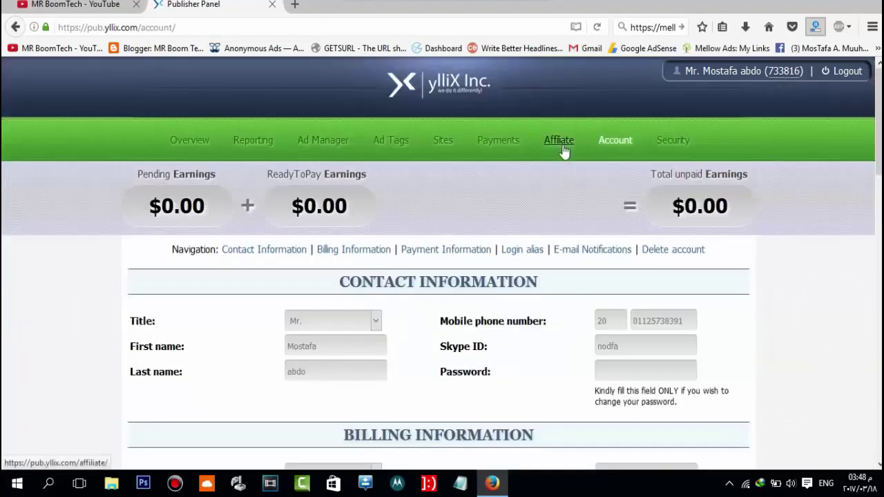
{"action": "scroll", "coordinate": [545, 233], "scroll_direction": "down", "scroll_amount": 5}
{"action": "scroll", "coordinate": [519, 161], "scroll_direction": "up", "scroll_amount": 5}
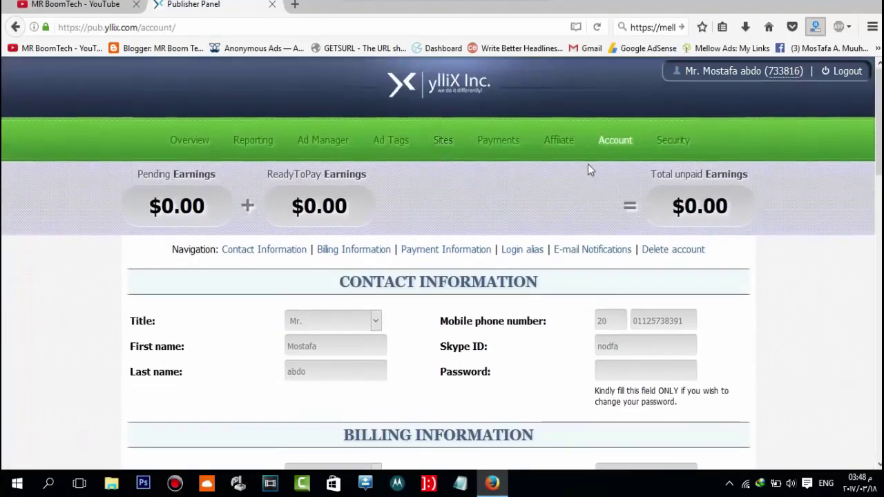
{"action": "scroll", "coordinate": [587, 162], "scroll_direction": "down", "scroll_amount": 7}
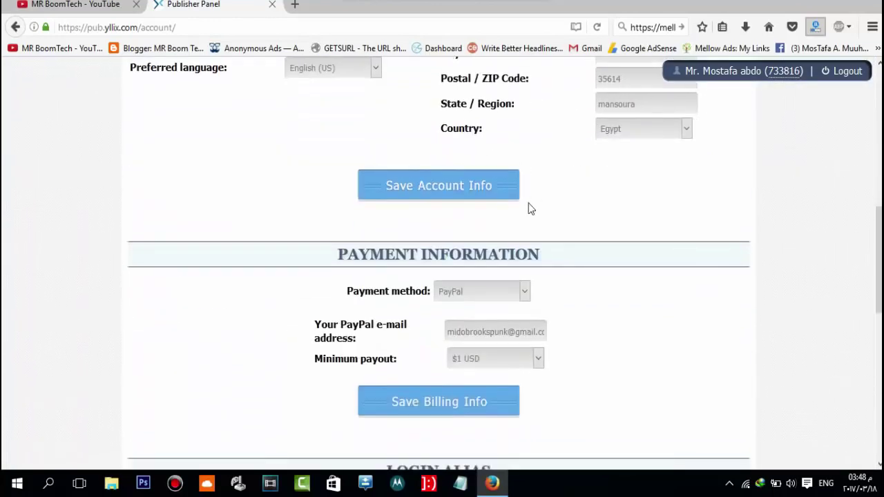
Step: View the available payment methods and minimum payout amounts in the payment information, leaving both selections as they are
{"action": "scroll", "coordinate": [529, 203], "scroll_direction": "down", "scroll_amount": 1}
{"action": "left_click", "coordinate": [452, 197]}
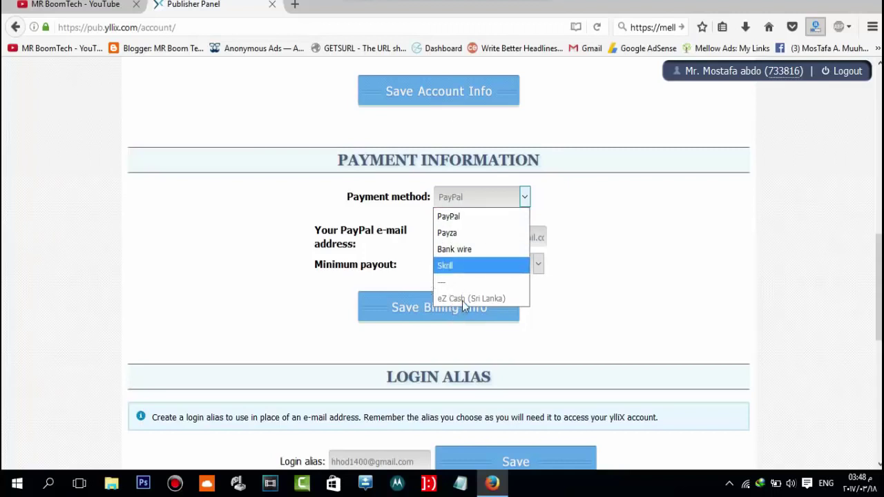
{"action": "left_click", "coordinate": [619, 323]}
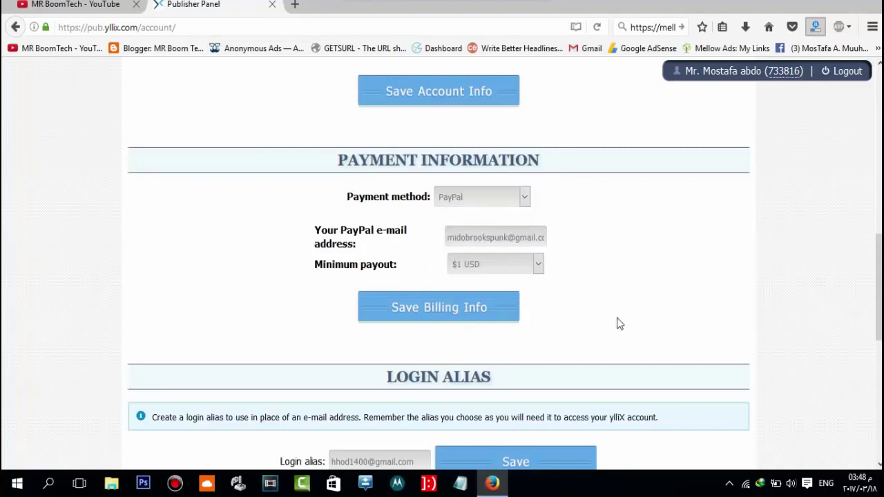
{"action": "left_click", "coordinate": [459, 196]}
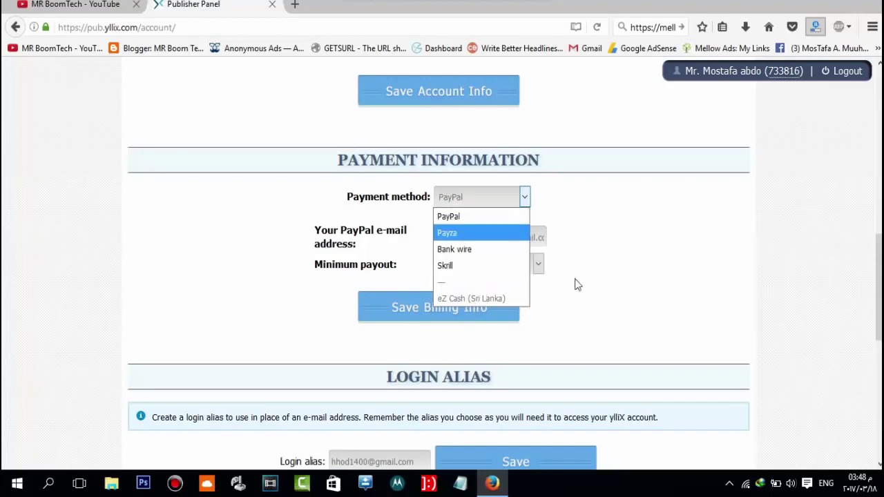
{"action": "left_click", "coordinate": [594, 275]}
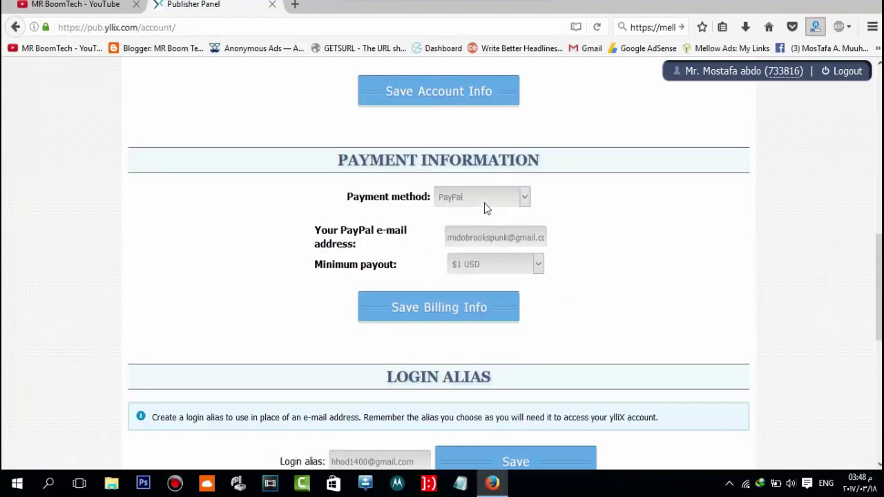
{"action": "left_click", "coordinate": [484, 202]}
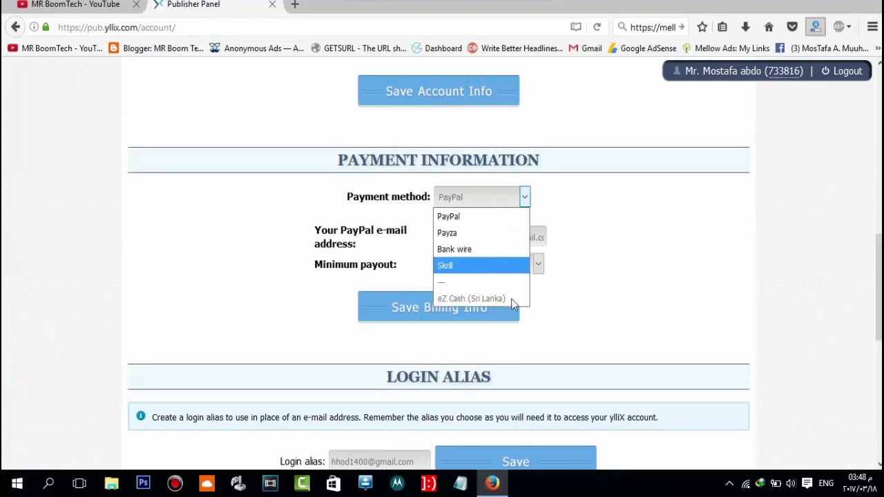
{"action": "left_click", "coordinate": [595, 285]}
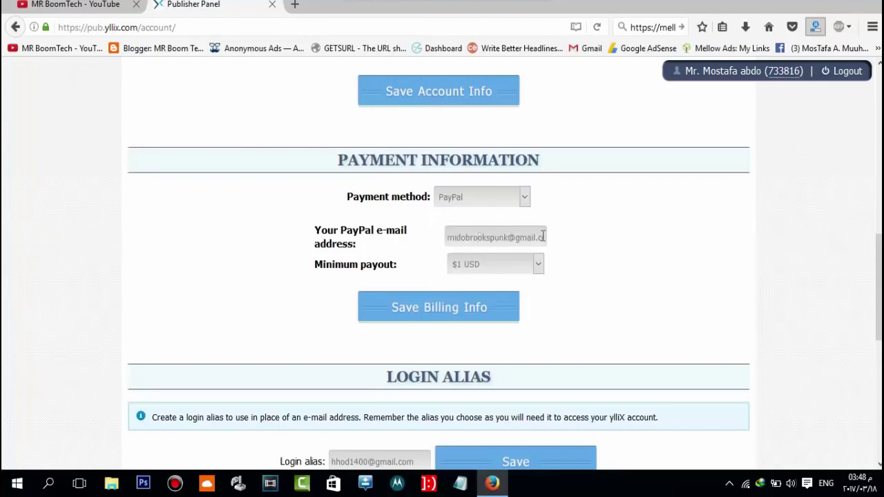
{"action": "left_click", "coordinate": [488, 266]}
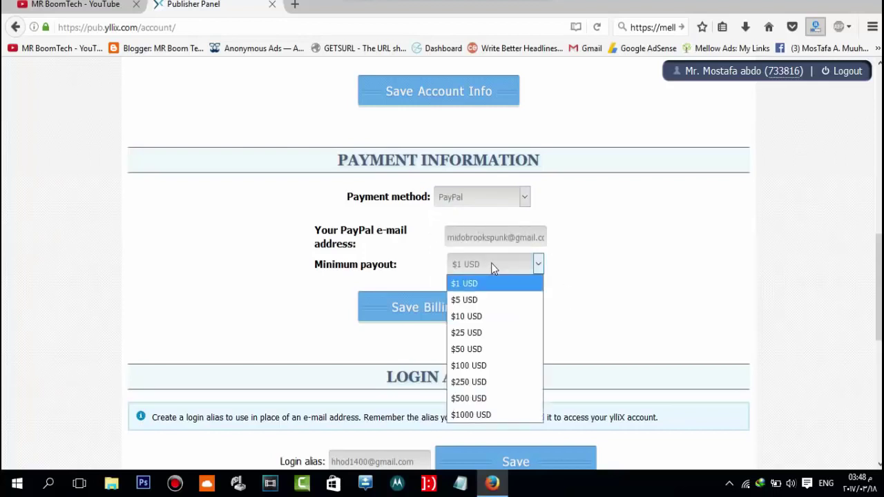
{"action": "left_click", "coordinate": [634, 291]}
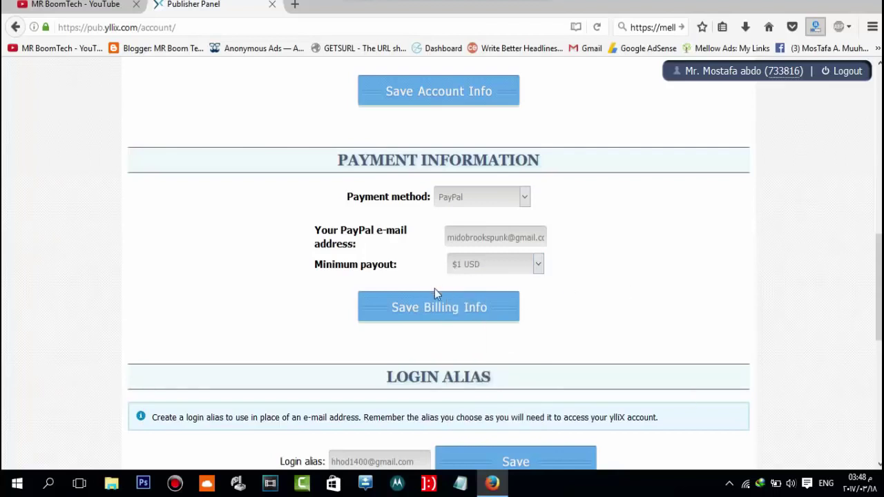
Step: Review the login alias and e-mail notification settings, and return to the billing information
{"action": "scroll", "coordinate": [470, 303], "scroll_direction": "down", "scroll_amount": 3}
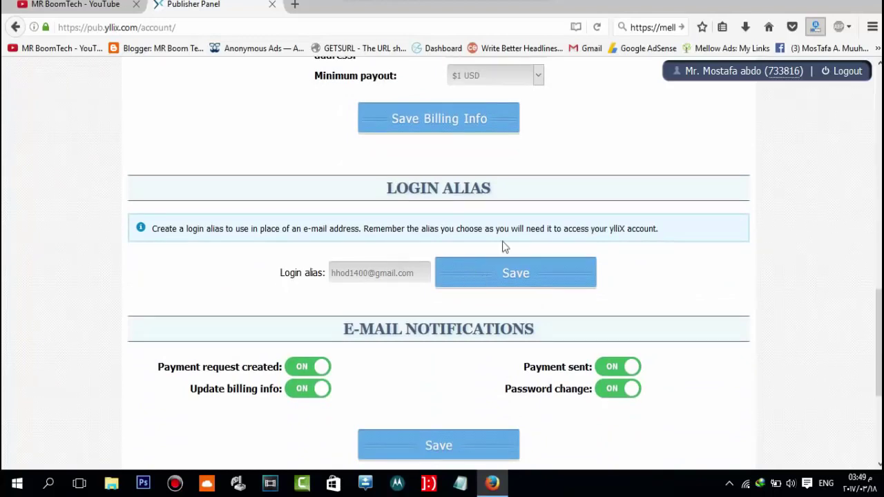
{"action": "scroll", "coordinate": [519, 270], "scroll_direction": "up", "scroll_amount": 6}
{"action": "scroll", "coordinate": [541, 214], "scroll_direction": "up", "scroll_amount": 3}
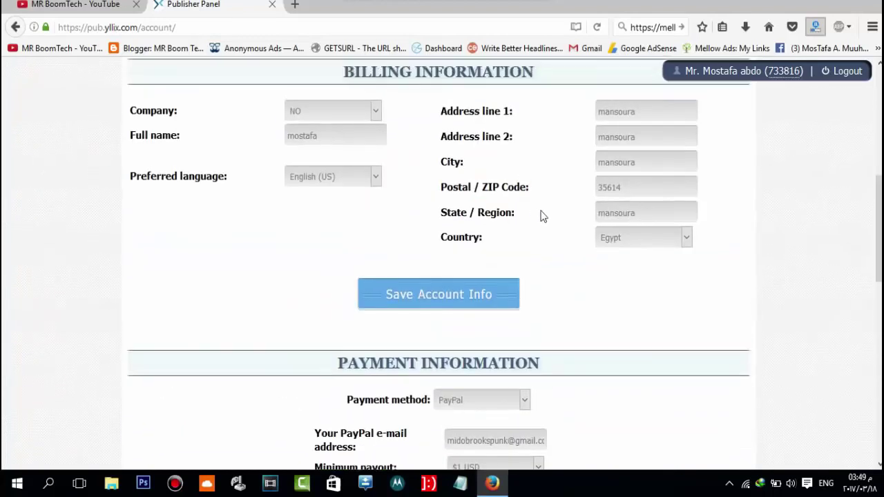
Step: Fill in the password field in the contact information with a pasted password and select the entry
{"action": "scroll", "coordinate": [528, 169], "scroll_direction": "up", "scroll_amount": 3}
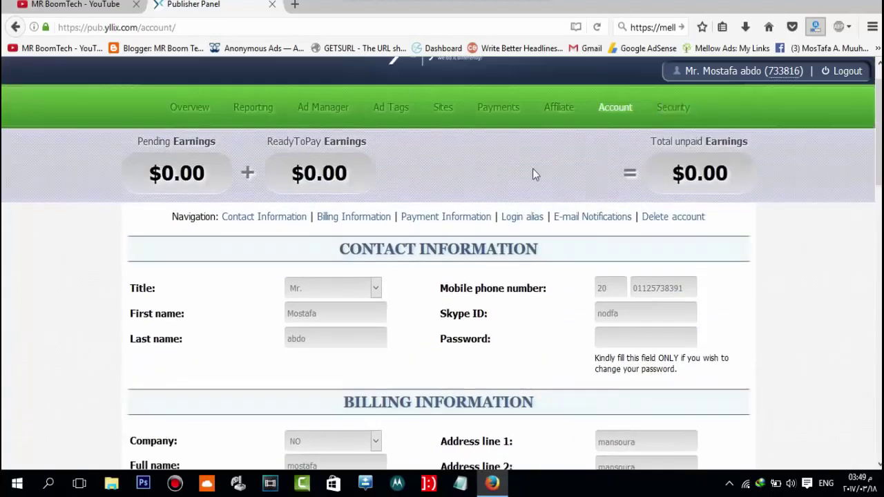
{"action": "scroll", "coordinate": [594, 276], "scroll_direction": "down", "scroll_amount": 2}
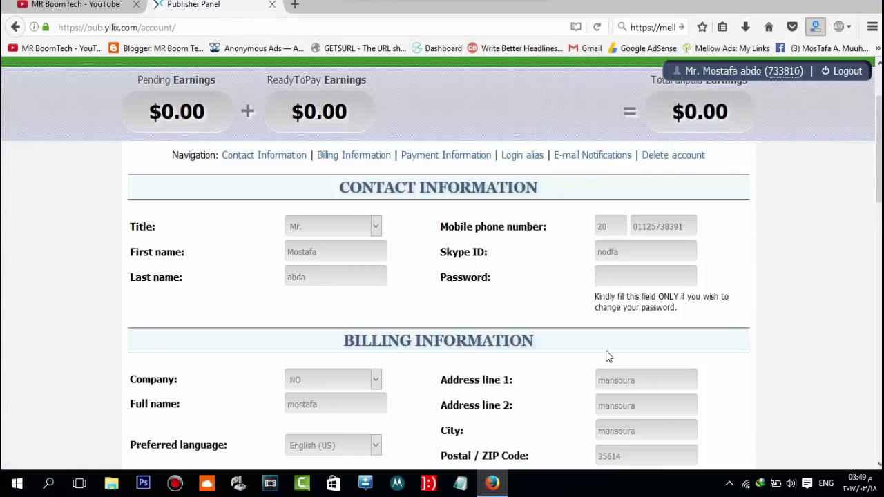
{"action": "left_click", "coordinate": [631, 275]}
{"action": "key", "text": "ctrl+v"}
{"action": "left_click_drag", "start_coordinate": [653, 280], "coordinate": [588, 277]}
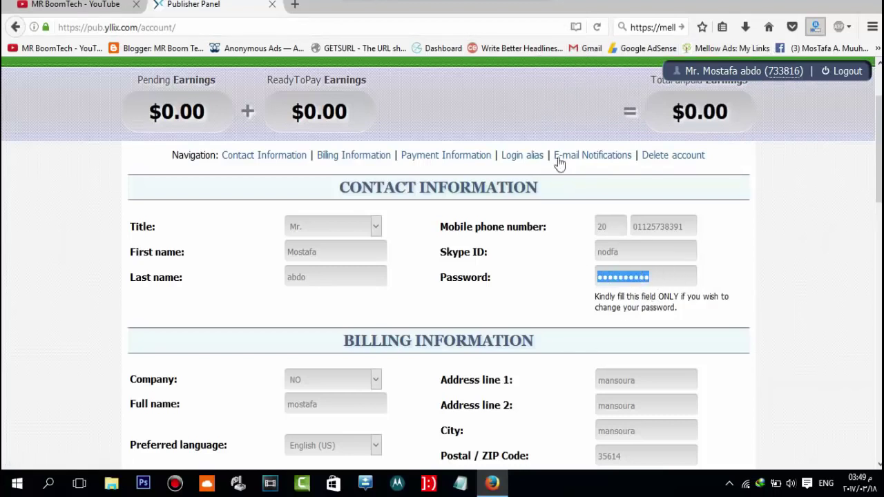
Step: Open the Security page and review the active login sessions and login history
{"action": "scroll", "coordinate": [382, 171], "scroll_direction": "up", "scroll_amount": 3}
{"action": "left_click", "coordinate": [673, 142]}
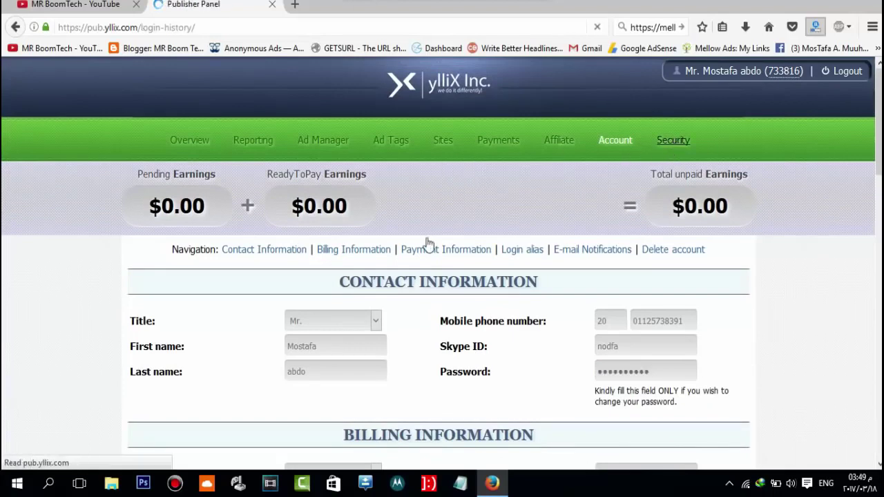
{"action": "scroll", "coordinate": [508, 290], "scroll_direction": "down", "scroll_amount": 3}
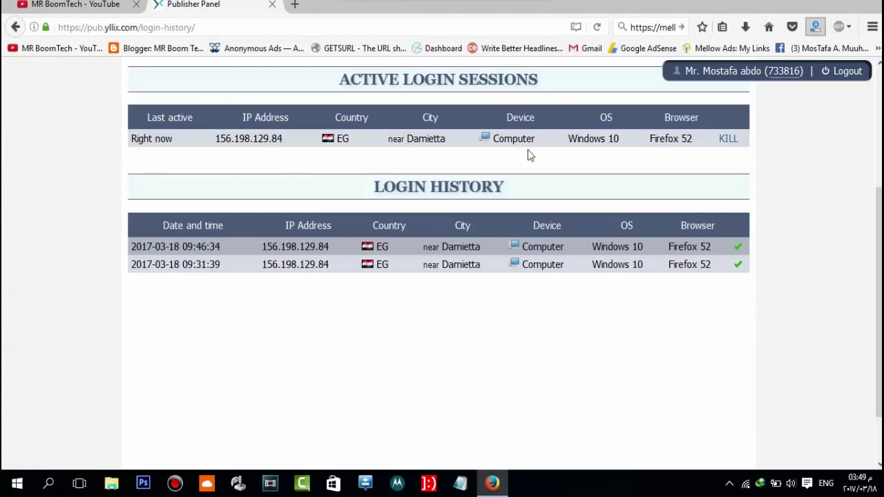
{"action": "scroll", "coordinate": [537, 149], "scroll_direction": "up", "scroll_amount": 5}
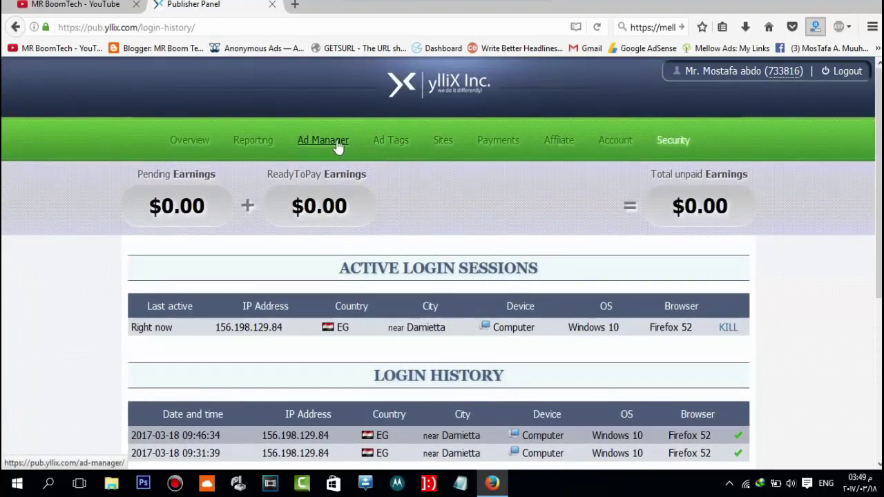
Step: Open the Reporting page of the publisher panel
{"action": "left_click", "coordinate": [266, 147]}
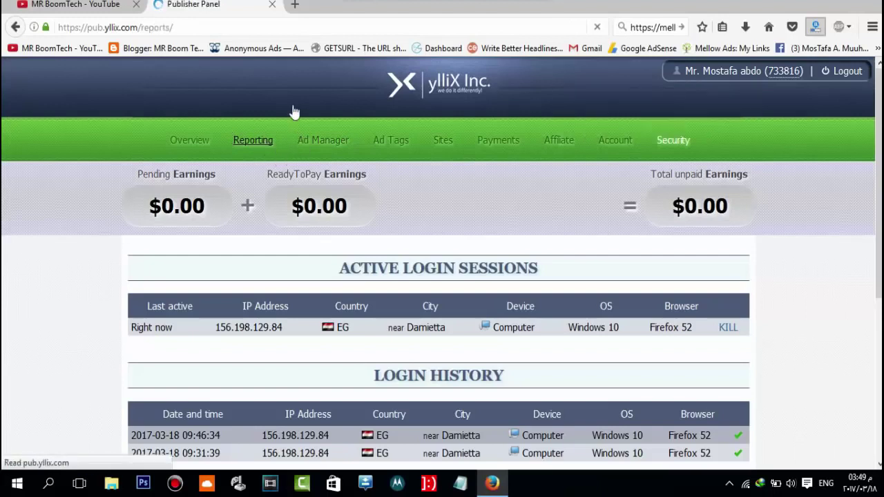
{"action": "scroll", "coordinate": [357, 242], "scroll_direction": "down", "scroll_amount": 2}
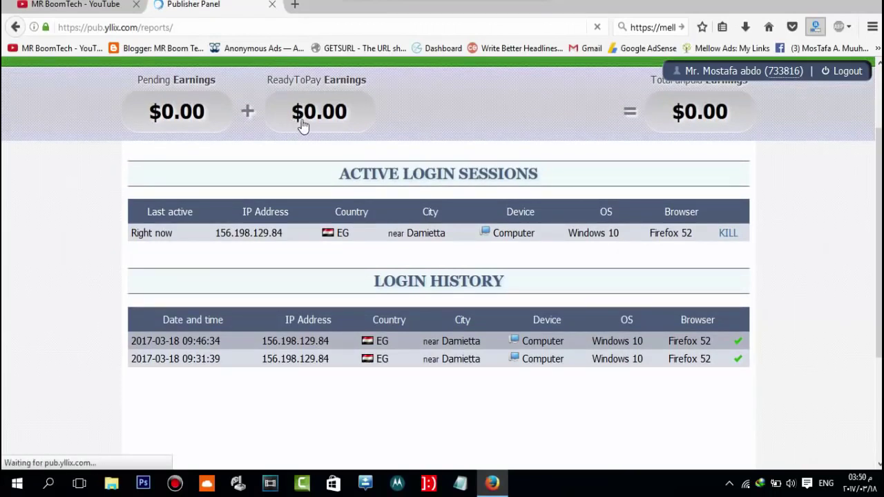
{"action": "scroll", "coordinate": [406, 238], "scroll_direction": "up", "scroll_amount": 2}
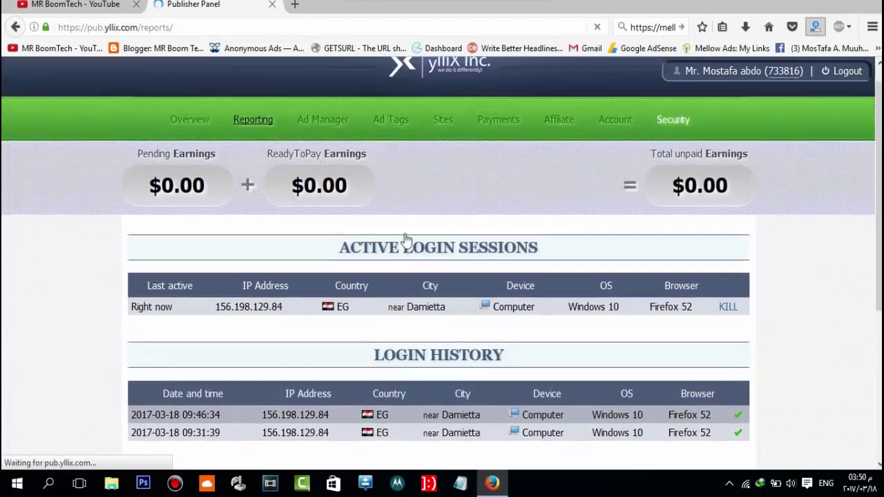
{"action": "scroll", "coordinate": [296, 134], "scroll_direction": "down", "scroll_amount": 2}
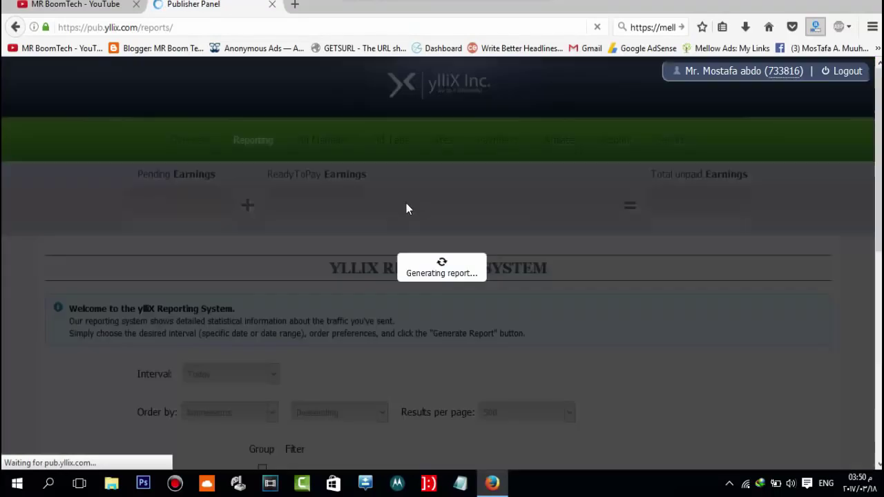
Step: Examine the report's grouping, filter and ordering options and view the interval choices, leaving the selection as it is
{"action": "scroll", "coordinate": [588, 302], "scroll_direction": "down", "scroll_amount": 6}
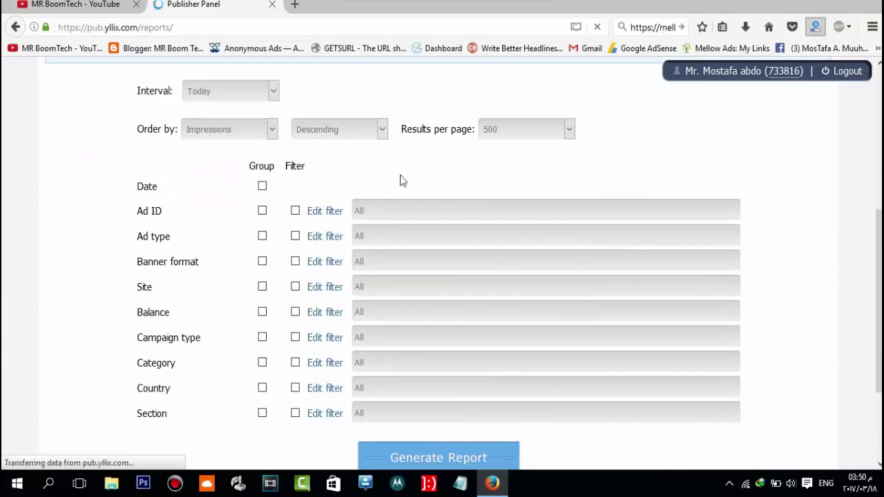
{"action": "scroll", "coordinate": [428, 290], "scroll_direction": "down", "scroll_amount": 3}
{"action": "scroll", "coordinate": [353, 310], "scroll_direction": "up", "scroll_amount": 4}
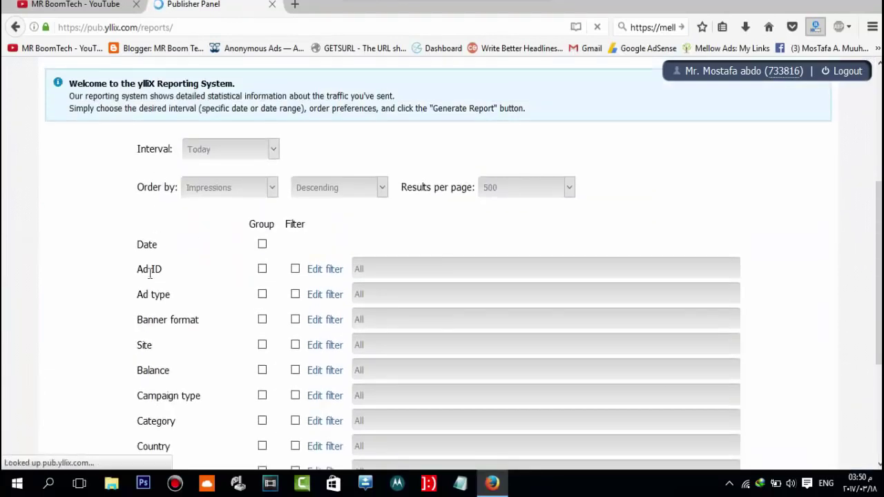
{"action": "scroll", "coordinate": [179, 417], "scroll_direction": "down", "scroll_amount": 4}
{"action": "scroll", "coordinate": [235, 172], "scroll_direction": "up", "scroll_amount": 1}
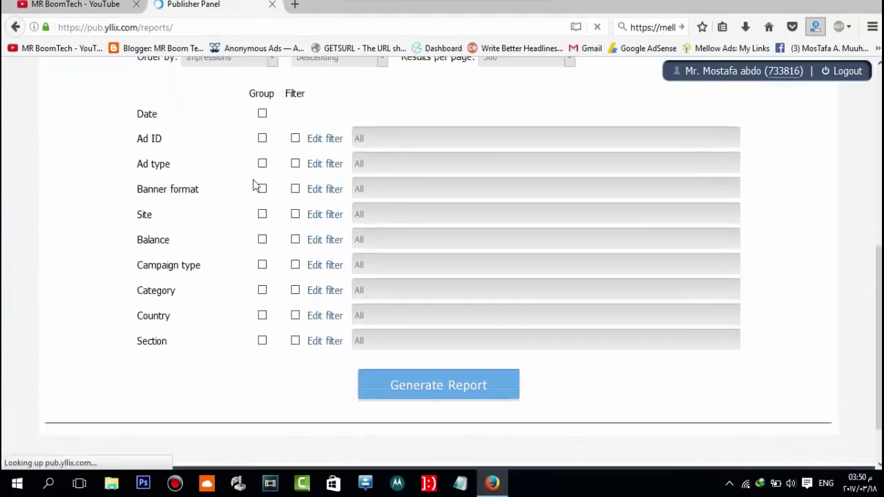
{"action": "scroll", "coordinate": [255, 185], "scroll_direction": "up", "scroll_amount": 1}
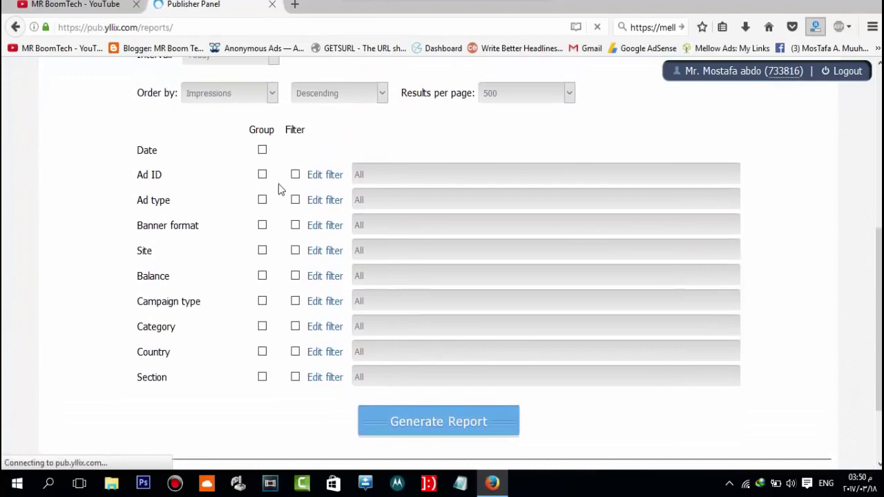
{"action": "scroll", "coordinate": [278, 184], "scroll_direction": "up", "scroll_amount": 5}
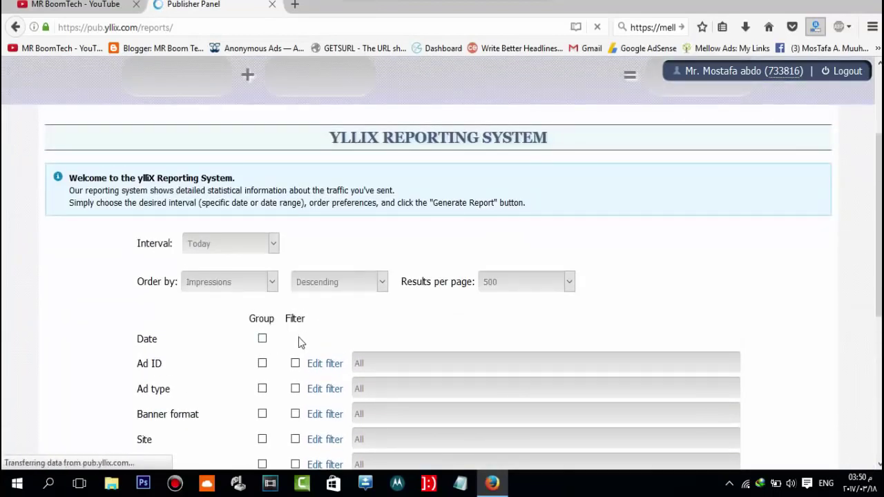
{"action": "scroll", "coordinate": [269, 236], "scroll_direction": "up", "scroll_amount": 2}
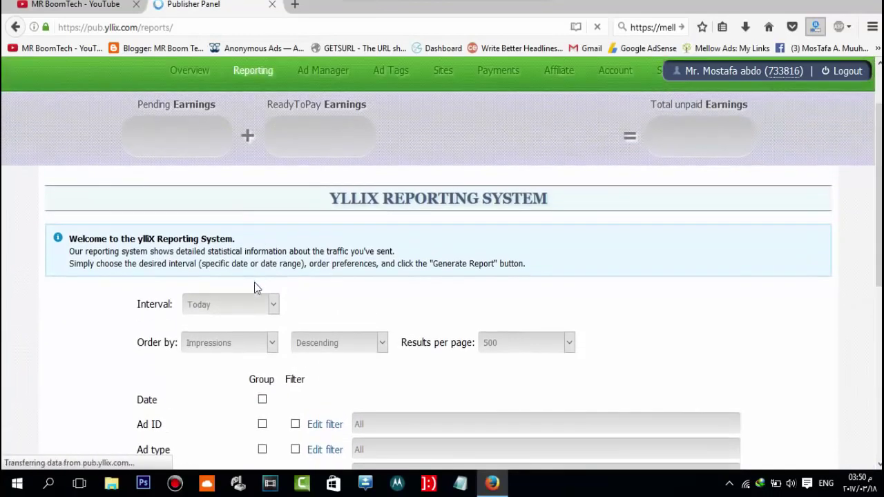
{"action": "left_click", "coordinate": [235, 304]}
{"action": "left_click", "coordinate": [345, 286]}
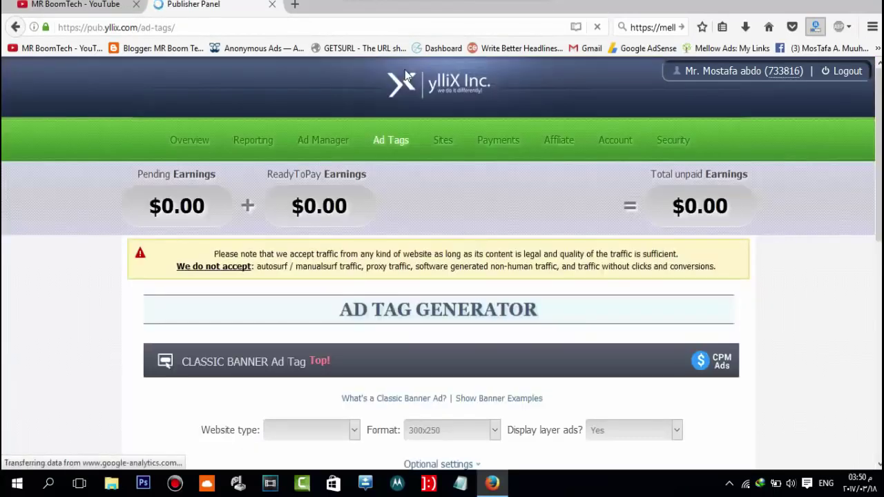
Step: In the Ad Tag Generator, set the Classic Banner ad tag's website type to Non-Adult (SFW)
{"action": "scroll", "coordinate": [430, 241], "scroll_direction": "down", "scroll_amount": 5}
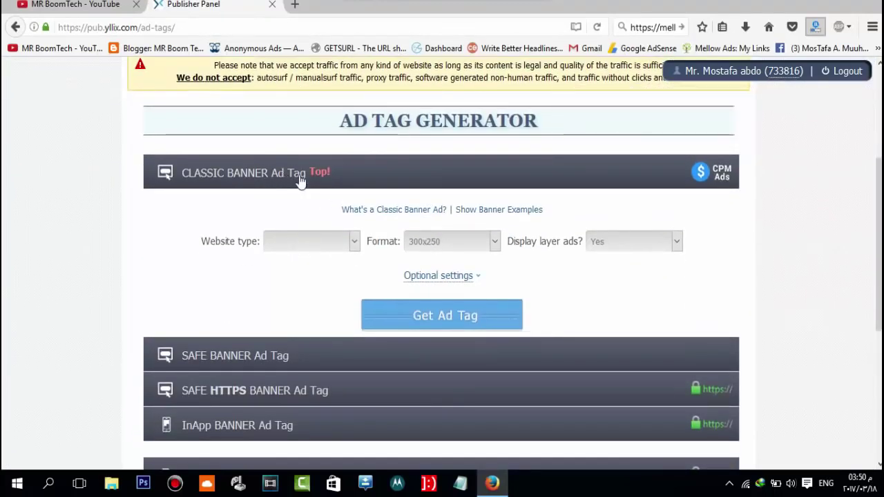
{"action": "left_click", "coordinate": [300, 240]}
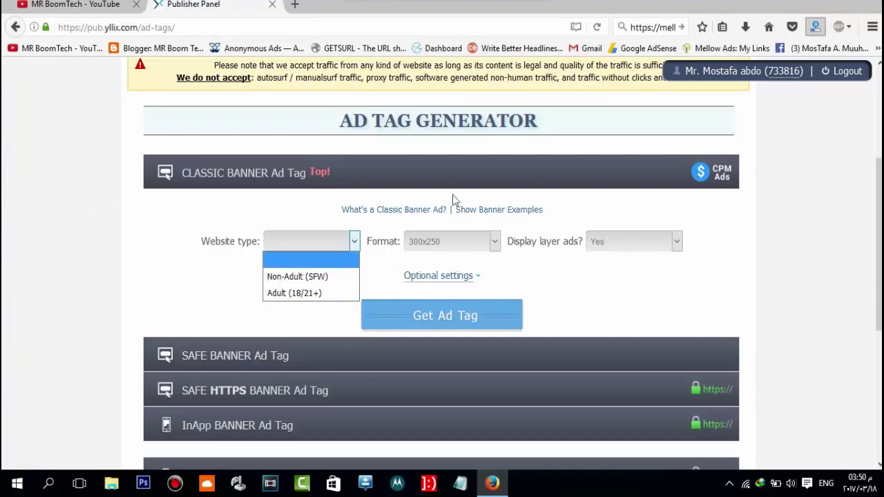
{"action": "left_click", "coordinate": [288, 282]}
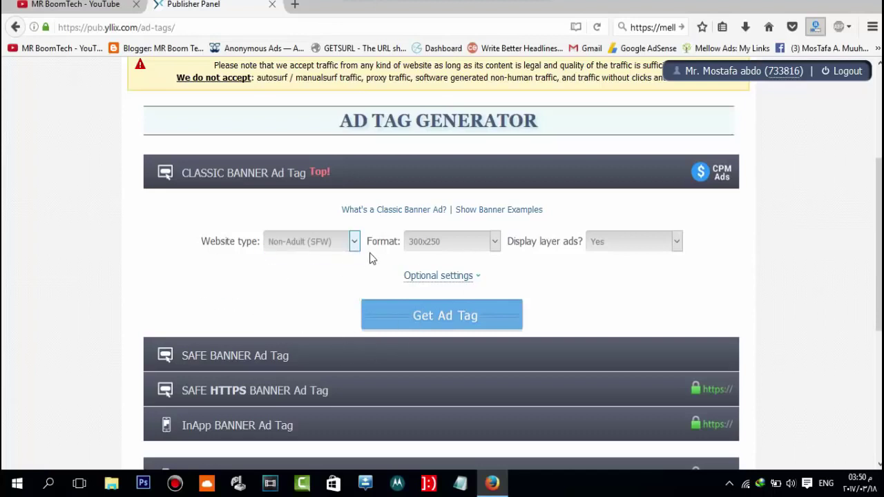
Step: View the Classic Banner's format and layer ad display choices, keeping 300x250 and Yes
{"action": "left_click", "coordinate": [439, 241]}
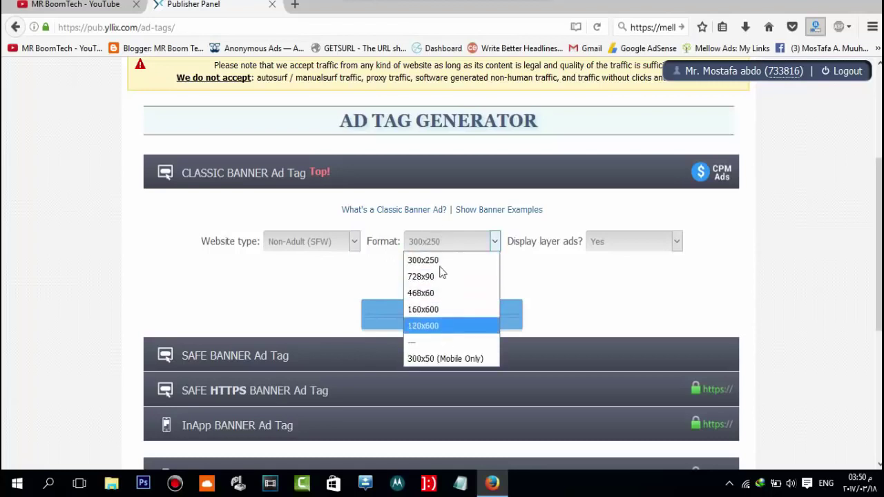
{"action": "left_click", "coordinate": [605, 277]}
{"action": "left_click", "coordinate": [492, 242]}
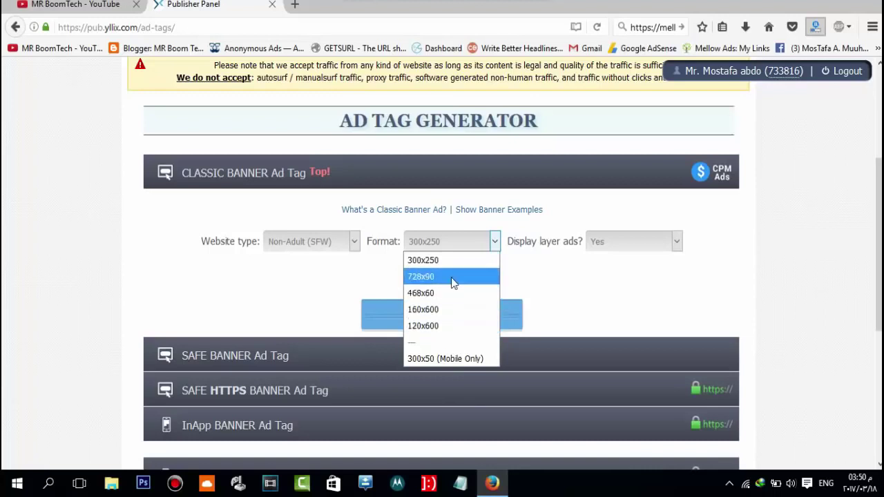
{"action": "left_click", "coordinate": [612, 248]}
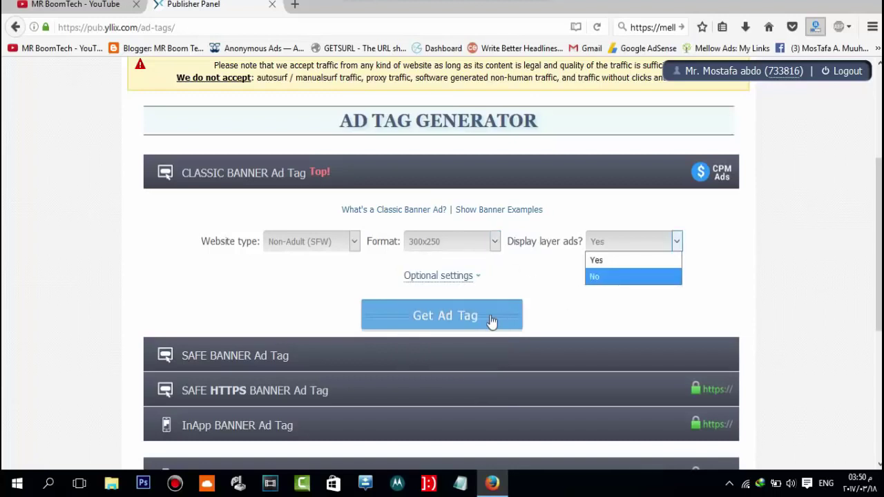
{"action": "left_click", "coordinate": [535, 306]}
Step: Look through the other ad tag types, expand the Layer ad tag and set its website type to Non-Adult (SFW)
{"action": "scroll", "coordinate": [550, 249], "scroll_direction": "down", "scroll_amount": 2}
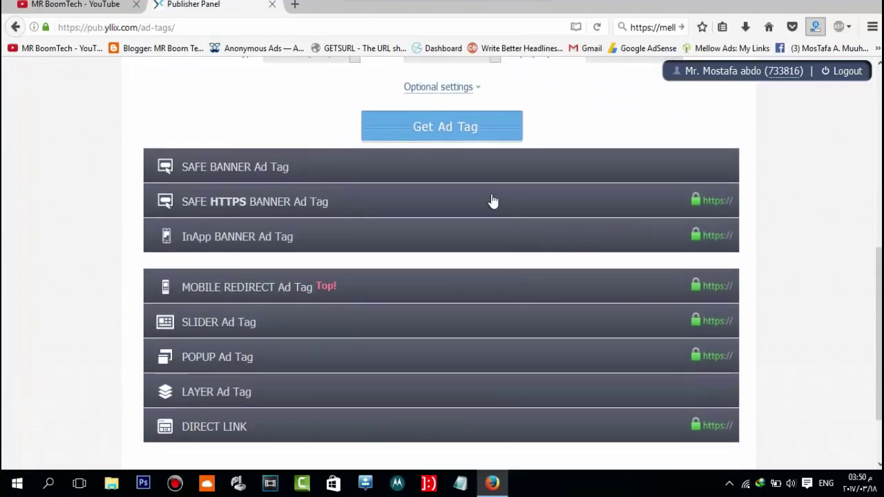
{"action": "scroll", "coordinate": [491, 200], "scroll_direction": "up", "scroll_amount": 1}
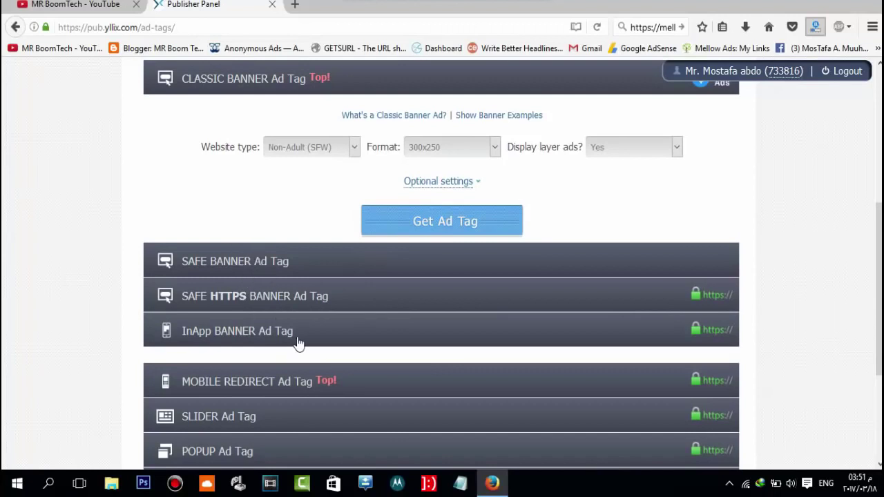
{"action": "scroll", "coordinate": [314, 312], "scroll_direction": "down", "scroll_amount": 5}
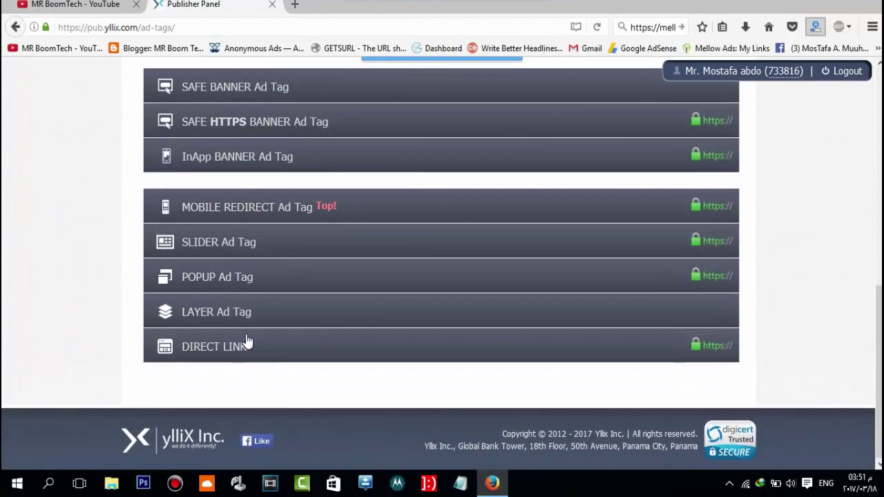
{"action": "left_click", "coordinate": [220, 321]}
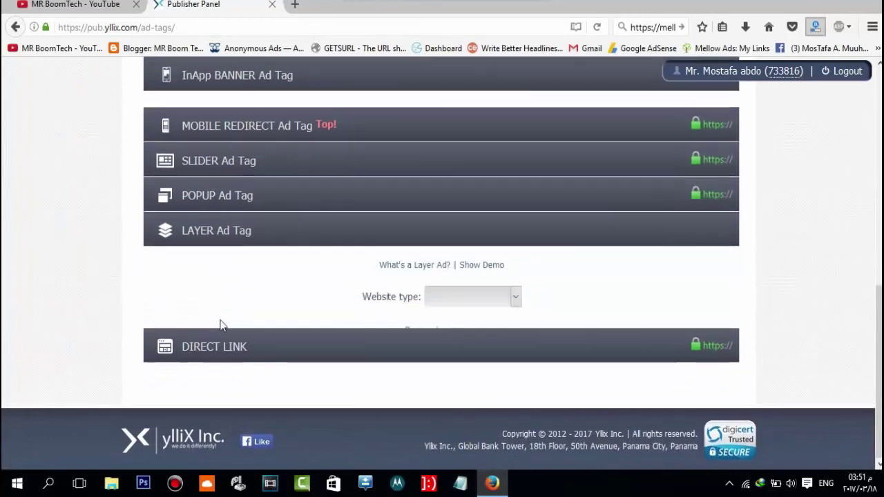
{"action": "left_click", "coordinate": [480, 235]}
{"action": "left_click", "coordinate": [458, 267]}
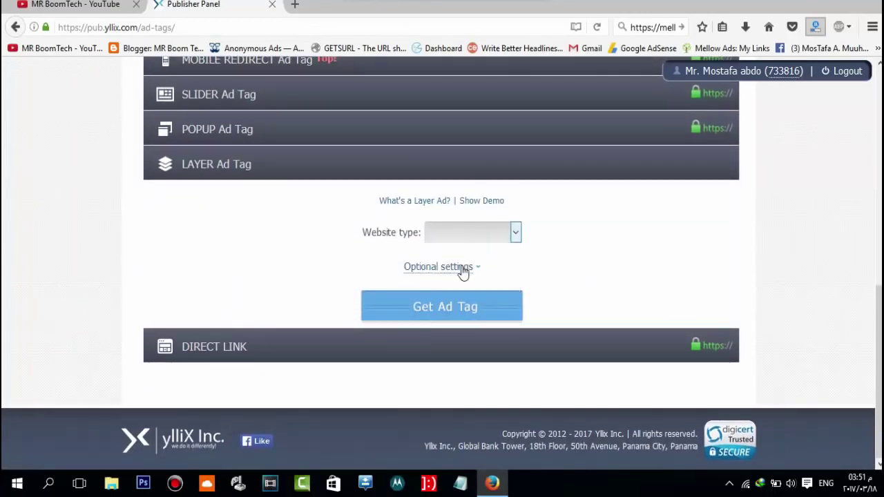
Step: Generate a Popup ad tag with the website type Non-Adult (SFW) and select its script code
{"action": "scroll", "coordinate": [312, 282], "scroll_direction": "up", "scroll_amount": 2}
{"action": "left_click", "coordinate": [238, 224]}
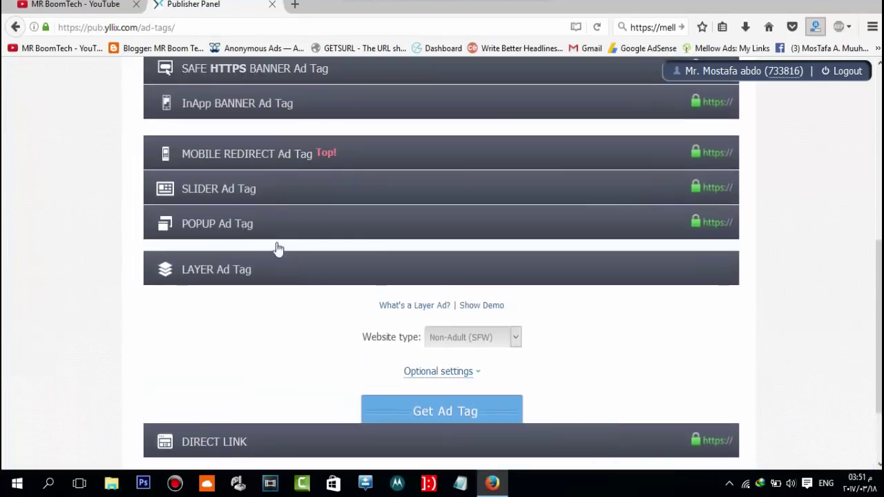
{"action": "left_click", "coordinate": [487, 292]}
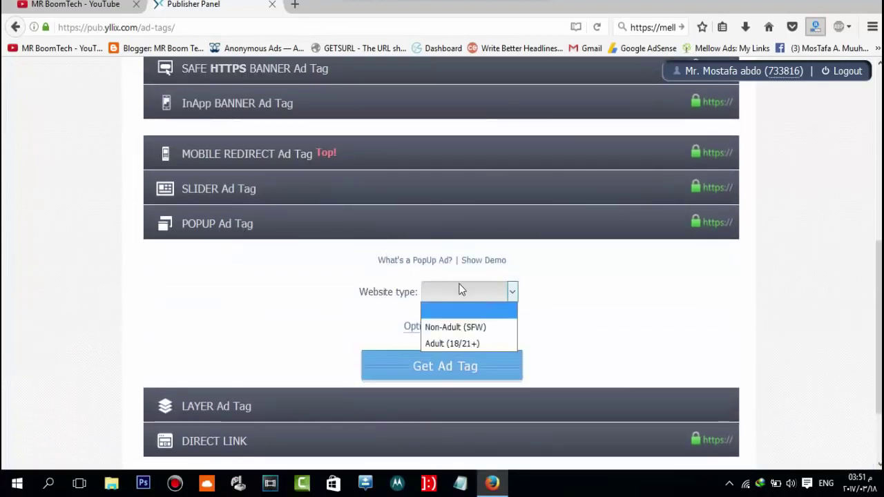
{"action": "left_click", "coordinate": [486, 325]}
{"action": "left_click", "coordinate": [459, 368]}
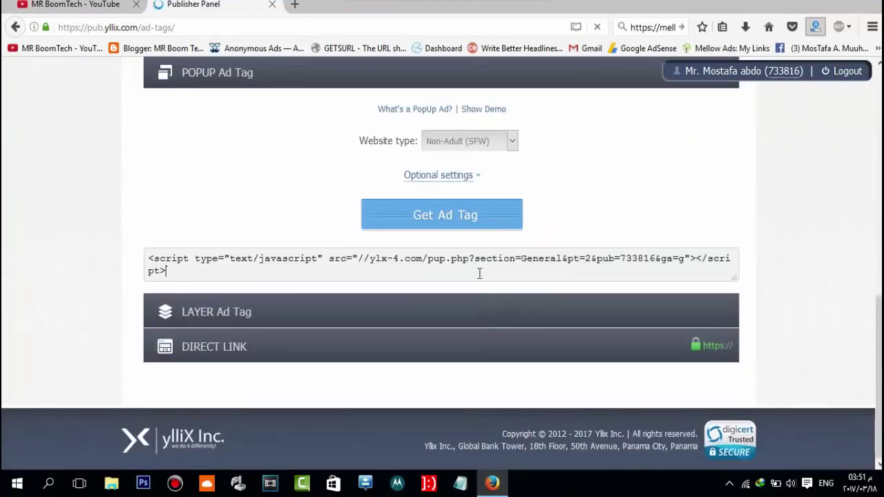
{"action": "left_click", "coordinate": [438, 286]}
Step: Expand the Slider ad tag and set its website type to Non-Adult (SFW)
{"action": "scroll", "coordinate": [274, 189], "scroll_direction": "up", "scroll_amount": 2}
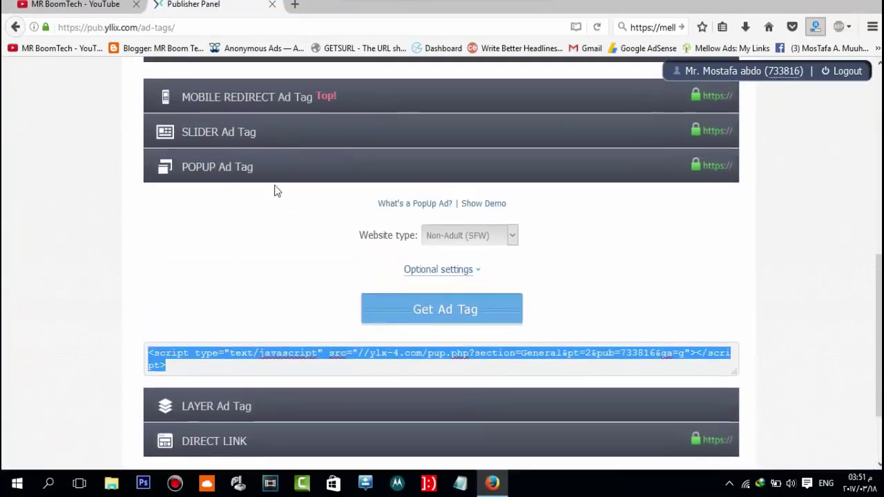
{"action": "scroll", "coordinate": [359, 154], "scroll_direction": "up", "scroll_amount": 3}
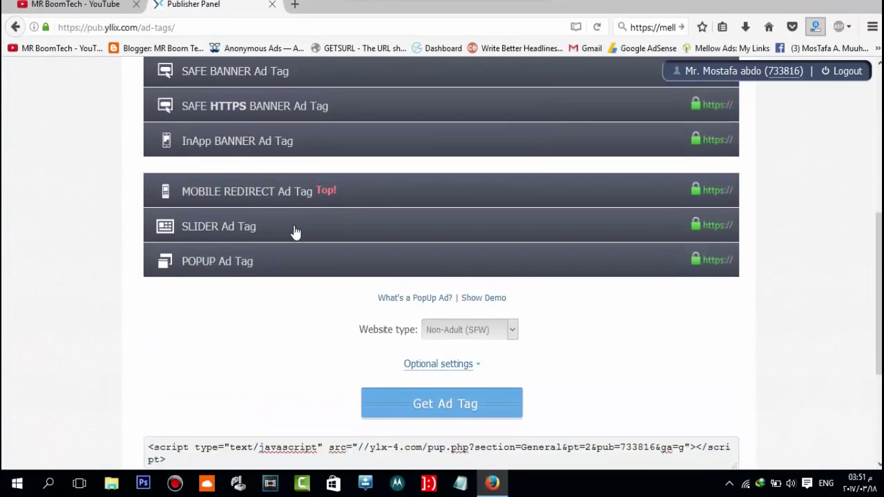
{"action": "left_click", "coordinate": [295, 233]}
{"action": "left_click", "coordinate": [315, 294]}
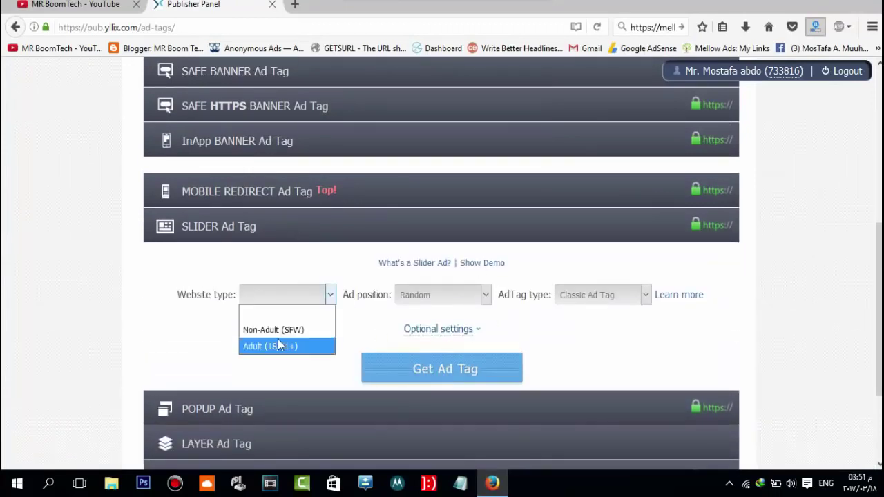
{"action": "left_click", "coordinate": [273, 329]}
Step: Try the Right ad position for the Slider ad tag, then choose Left and keep Classic Ad Tag as the tag type
{"action": "left_click", "coordinate": [451, 290]}
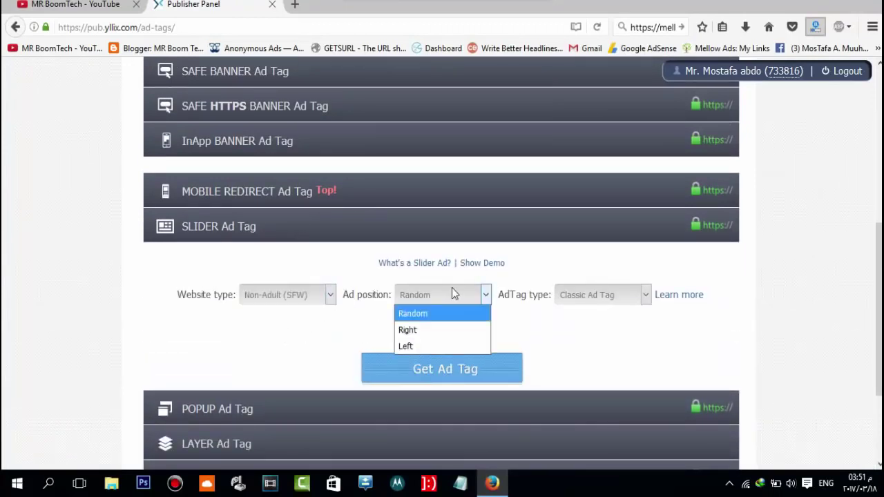
{"action": "left_click", "coordinate": [409, 330]}
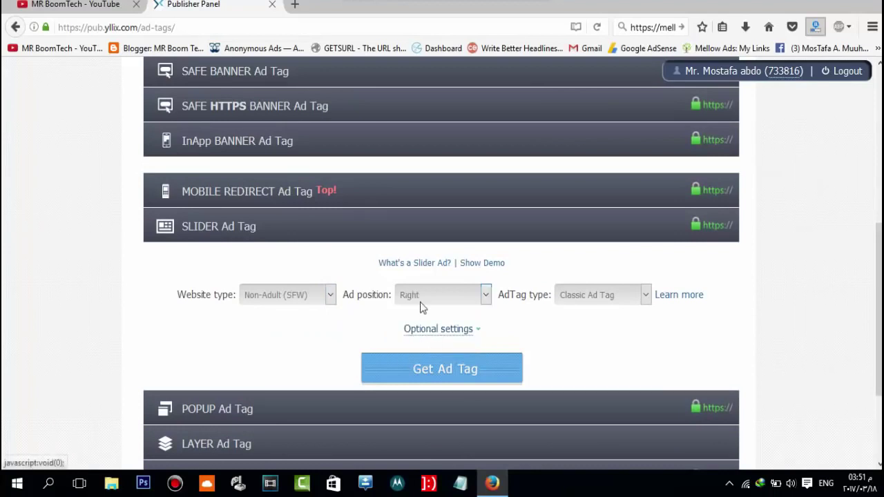
{"action": "left_click", "coordinate": [442, 295]}
{"action": "left_click", "coordinate": [407, 346]}
{"action": "left_click", "coordinate": [627, 295]}
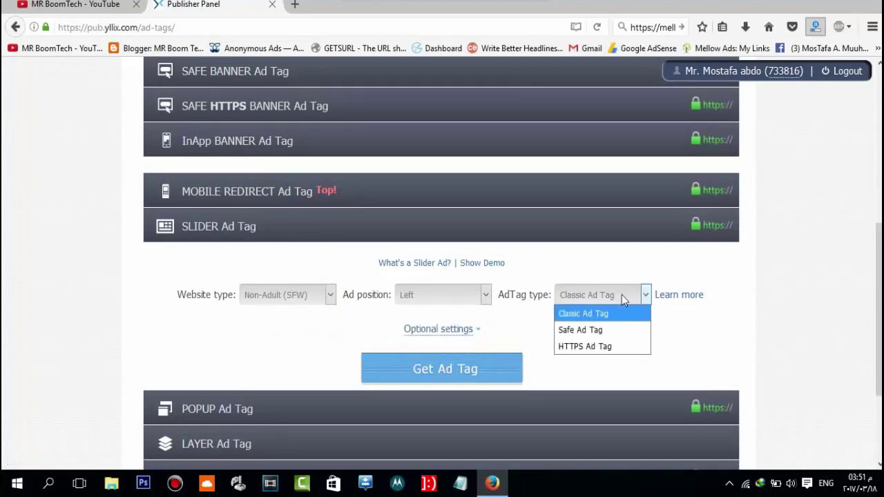
{"action": "left_click", "coordinate": [583, 311]}
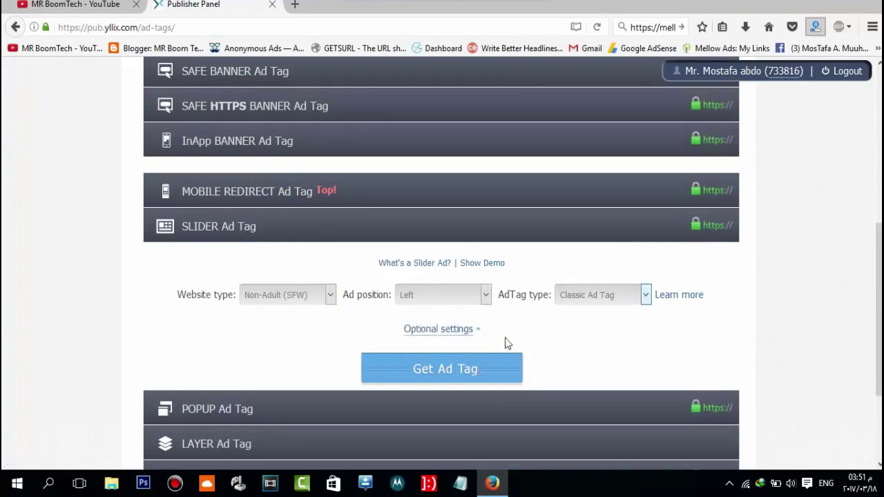
Step: Expand the Mobile Redirect ad tag and set its website type to Non-Adult (SFW)
{"action": "left_click", "coordinate": [291, 200]}
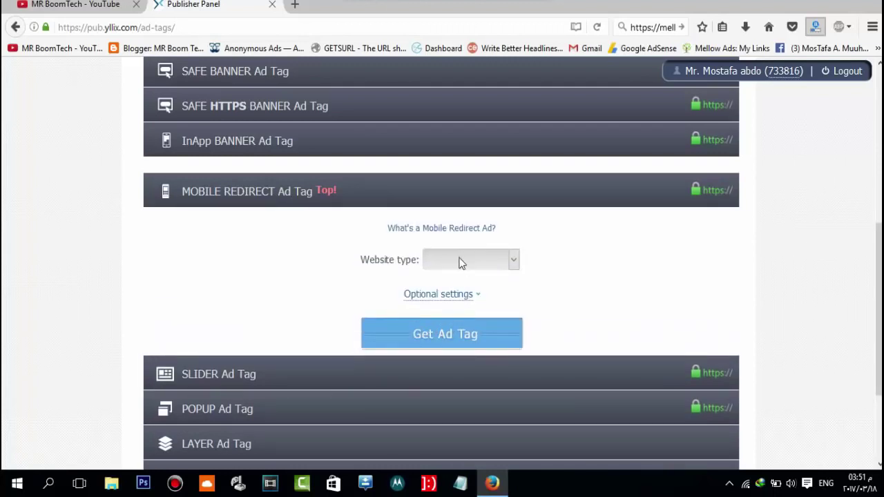
{"action": "left_click", "coordinate": [459, 258]}
{"action": "left_click", "coordinate": [460, 290]}
{"action": "left_click", "coordinate": [445, 333]}
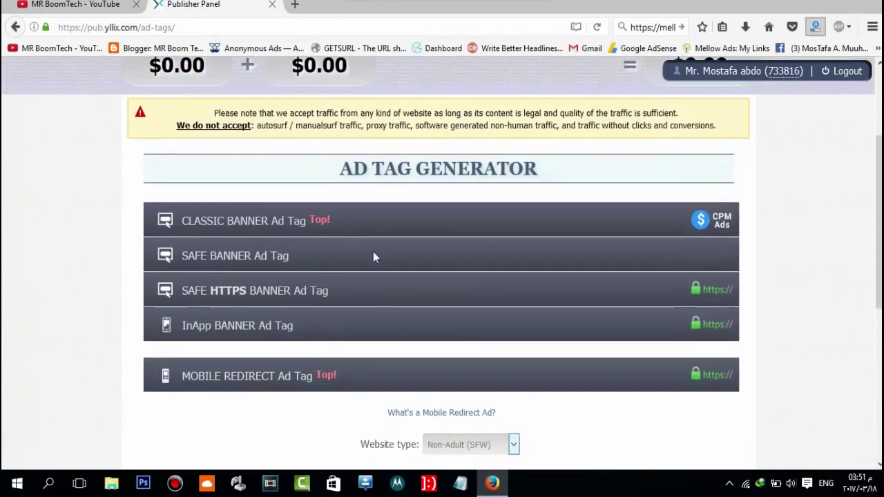
Step: Reopen the Classic Banner ad tag's settings in the Ad Tag Generator
{"action": "left_click", "coordinate": [279, 225]}
{"action": "scroll", "coordinate": [281, 218], "scroll_direction": "up", "scroll_amount": 3}
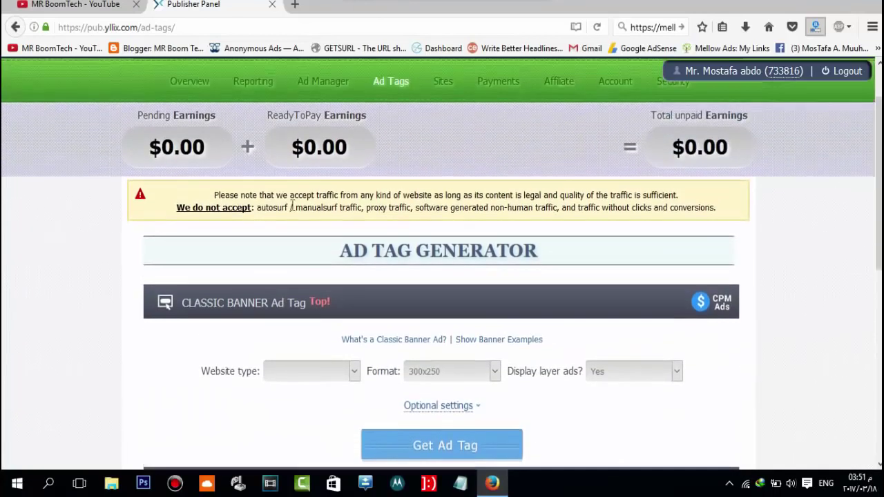